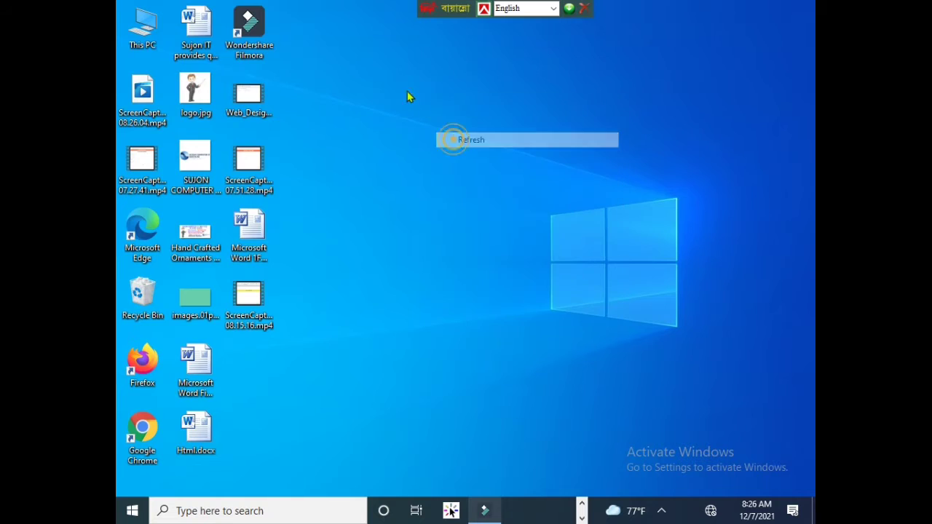
right_click(408, 91)
left_click(436, 129)
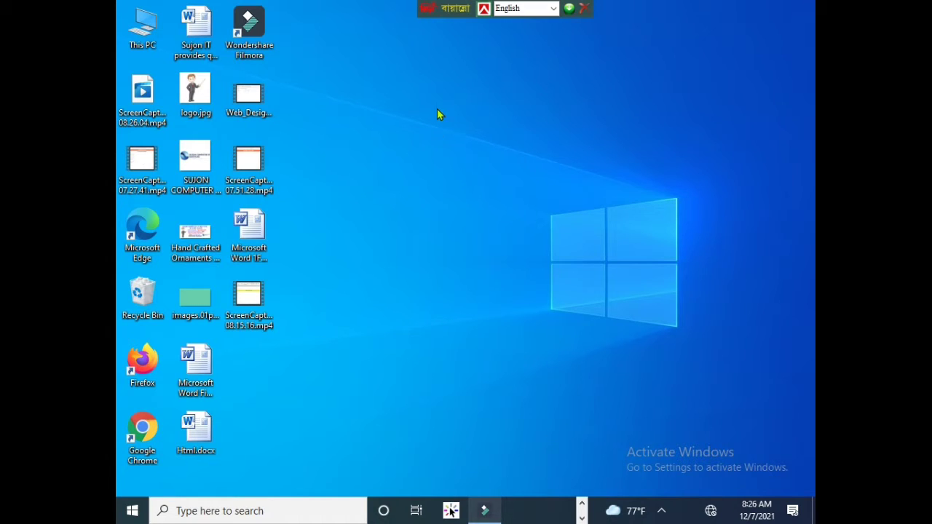
right_click(436, 103)
left_click(458, 143)
right_click(422, 112)
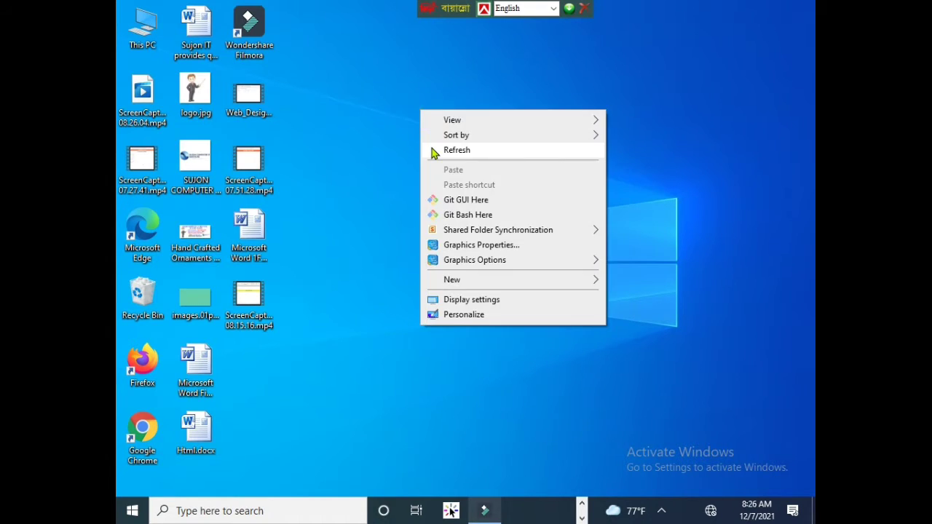
left_click(433, 150)
right_click(422, 131)
left_click(437, 170)
right_click(424, 141)
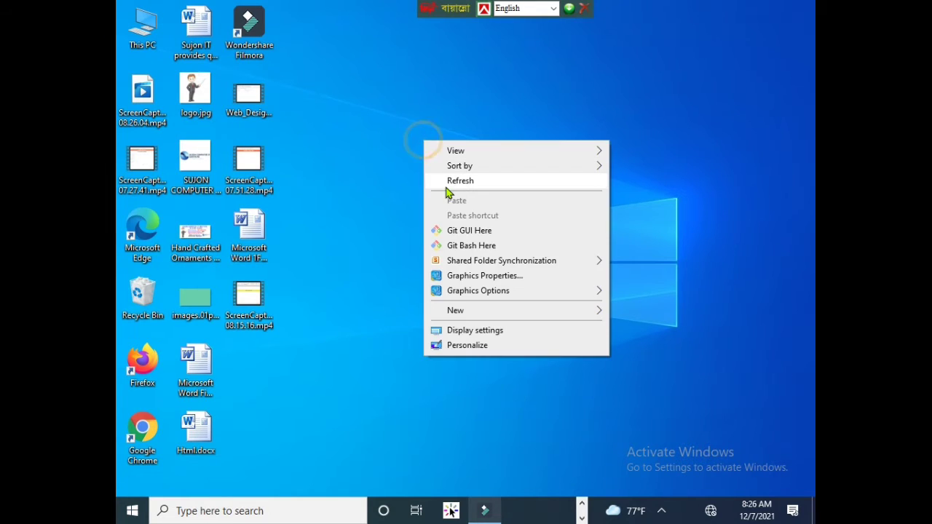
left_click(436, 178)
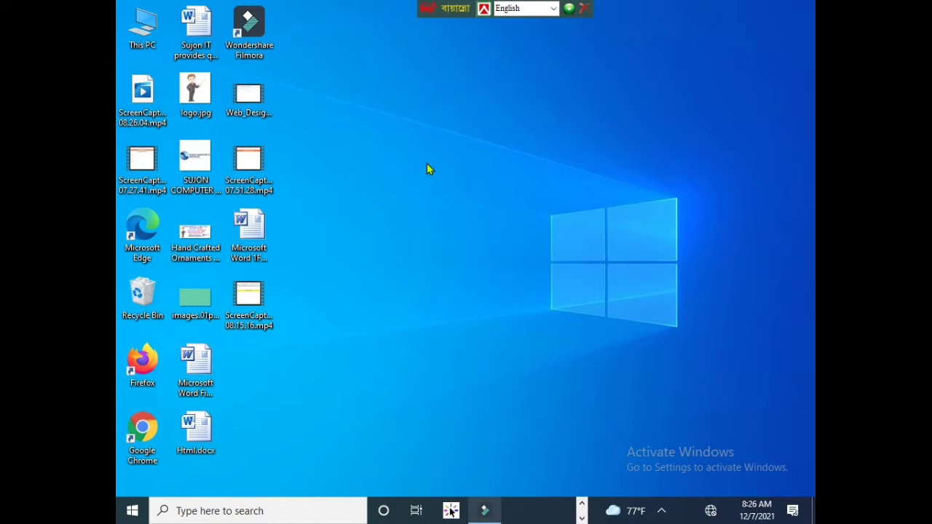
right_click(441, 80)
left_click(451, 118)
right_click(439, 116)
left_click(438, 150)
right_click(420, 122)
left_click(434, 162)
right_click(396, 133)
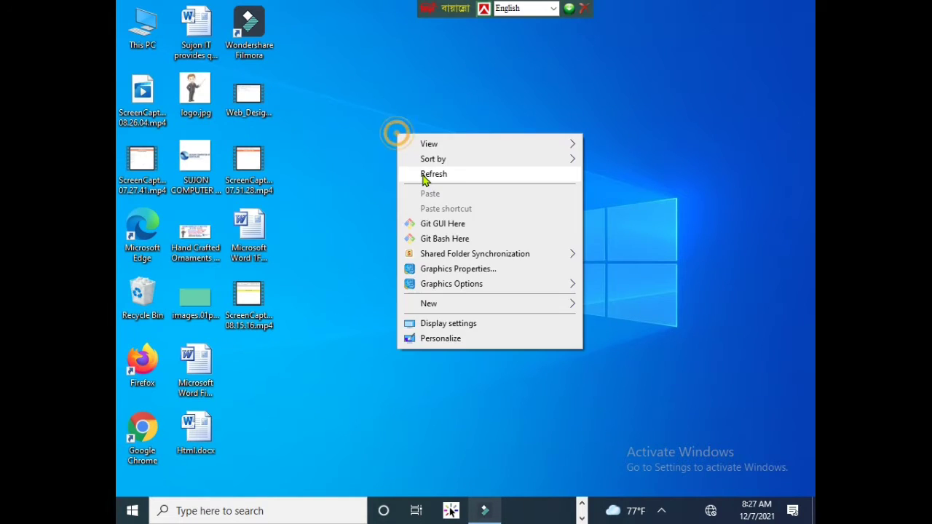
left_click(425, 175)
right_click(405, 152)
left_click(426, 193)
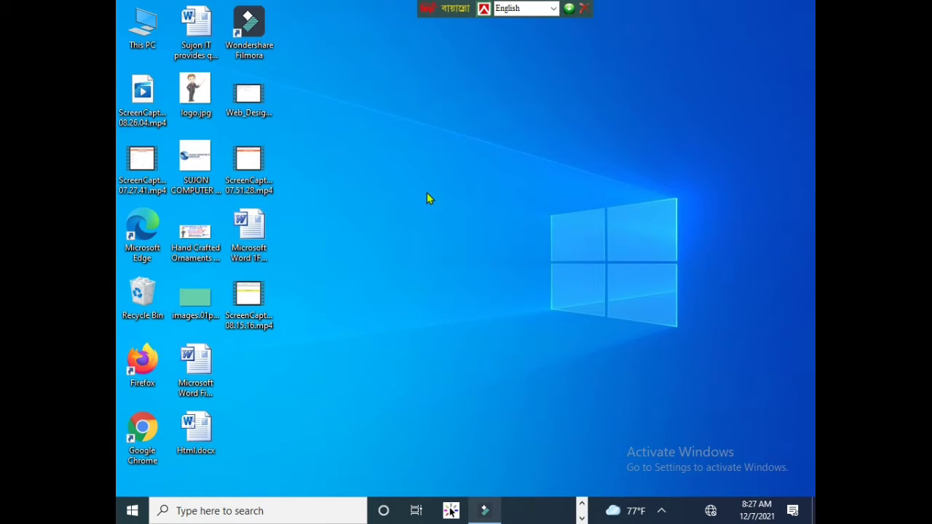
right_click(426, 104)
left_click(439, 143)
right_click(394, 116)
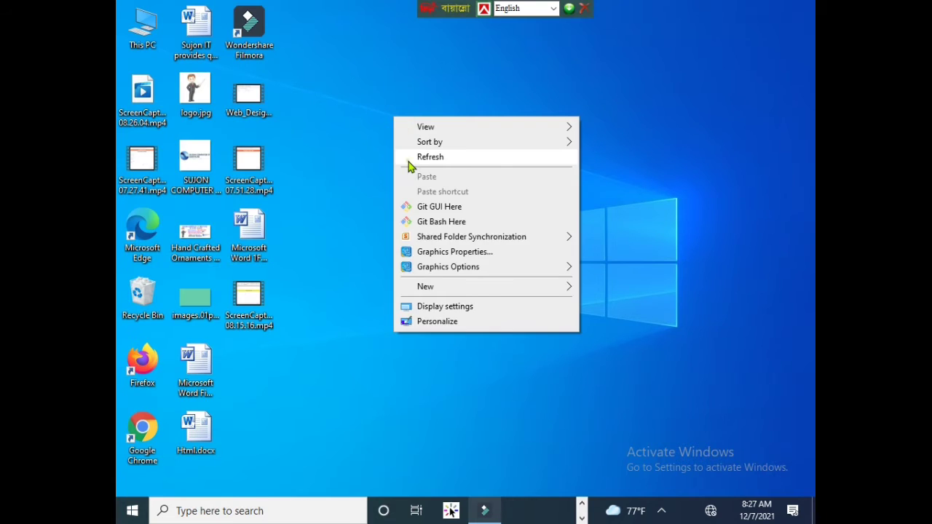
left_click(409, 162)
right_click(530, 171)
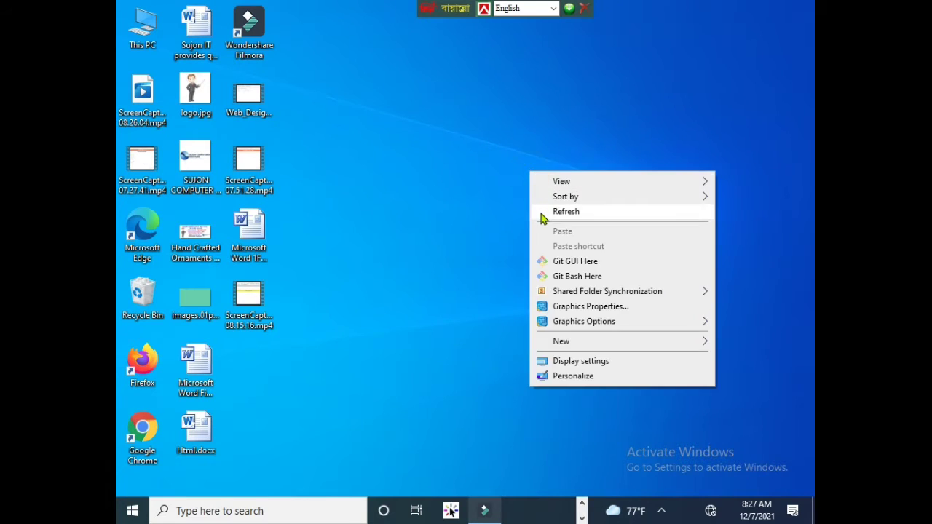
left_click(543, 212)
right_click(467, 174)
left_click(487, 212)
right_click(437, 189)
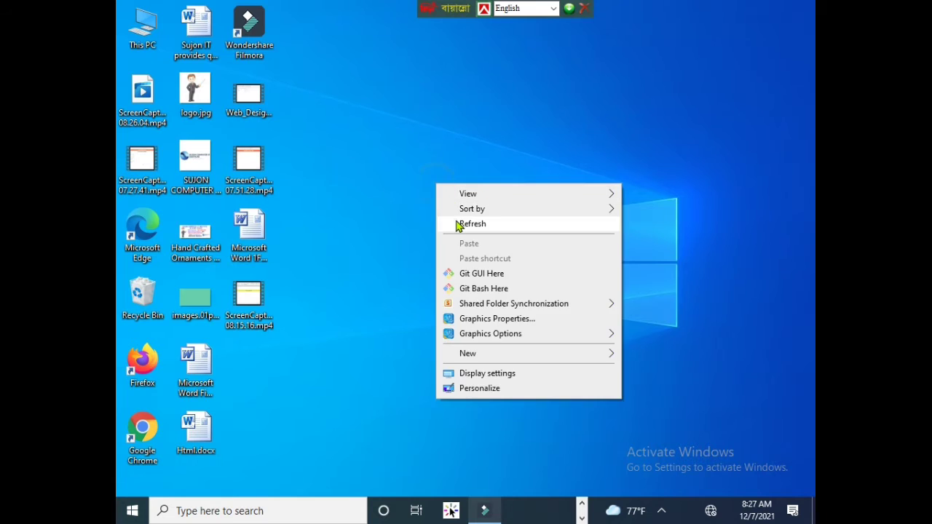
left_click(437, 218)
right_click(397, 178)
left_click(427, 218)
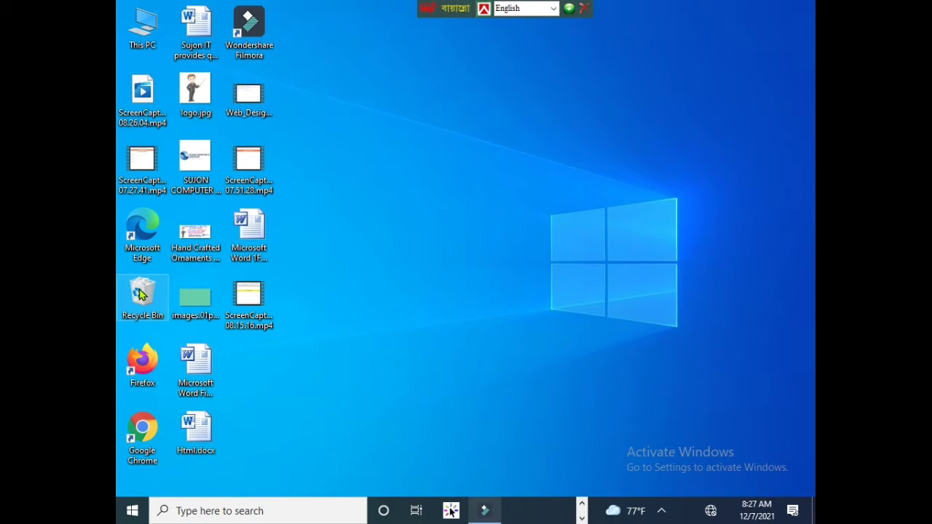
right_click(335, 149)
left_click(364, 188)
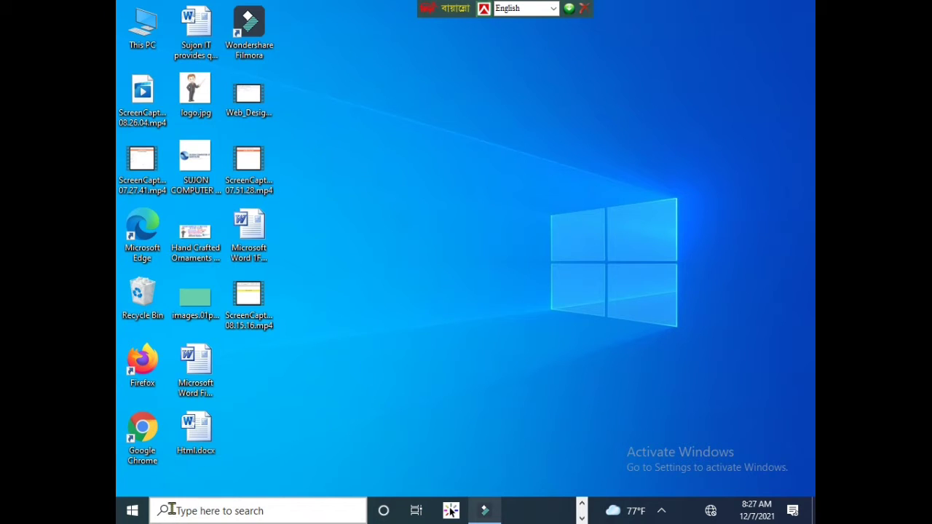
left_click(141, 513)
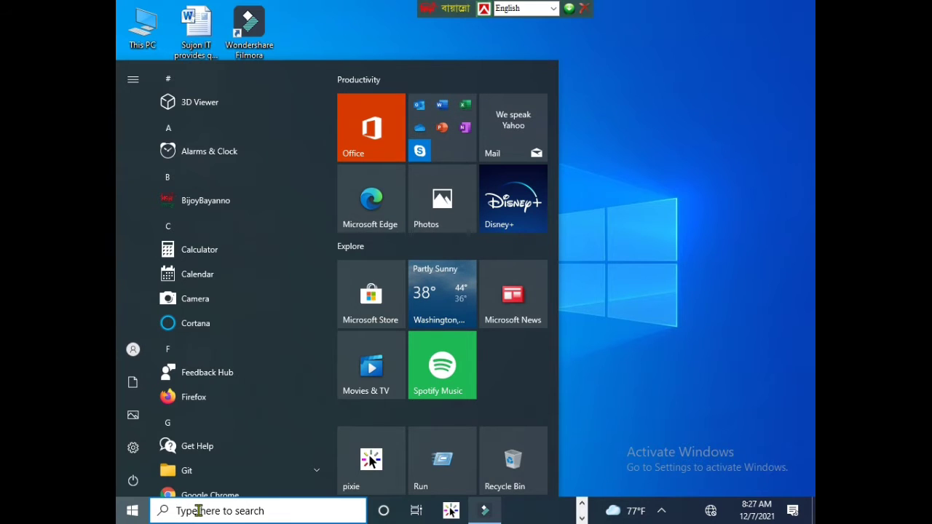
type("ms excel")
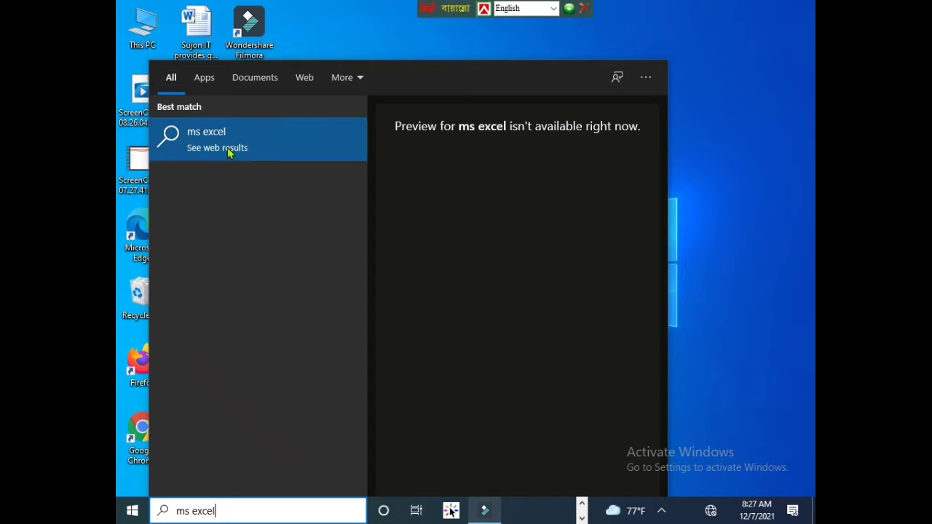
left_click(732, 175)
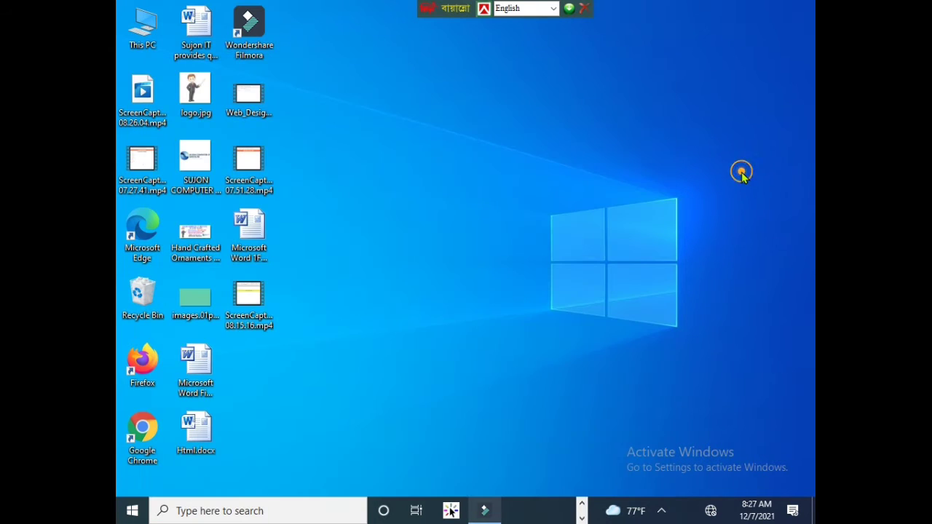
Launch Microsoft Excel 2010 from the Microsoft Office program group.
left_click(132, 512)
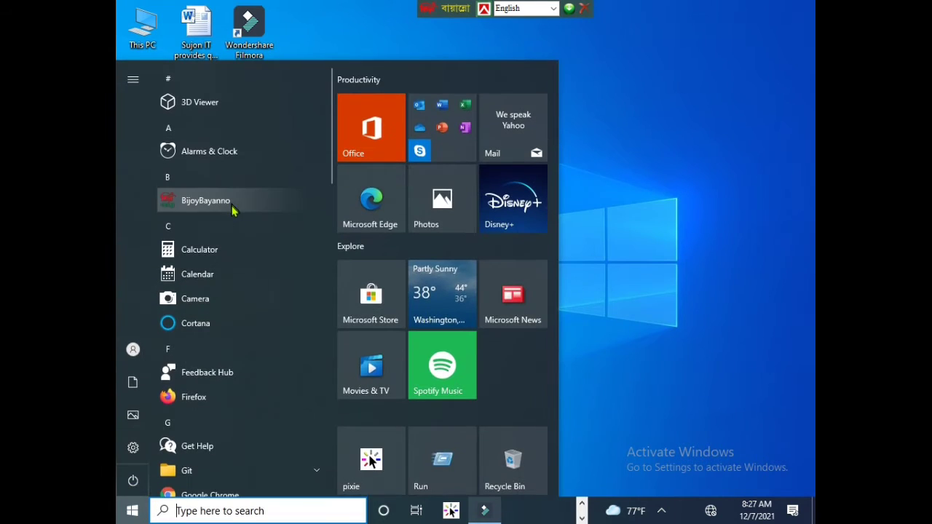
scroll(233, 284, "down", 4)
scroll(248, 331, "down", 3)
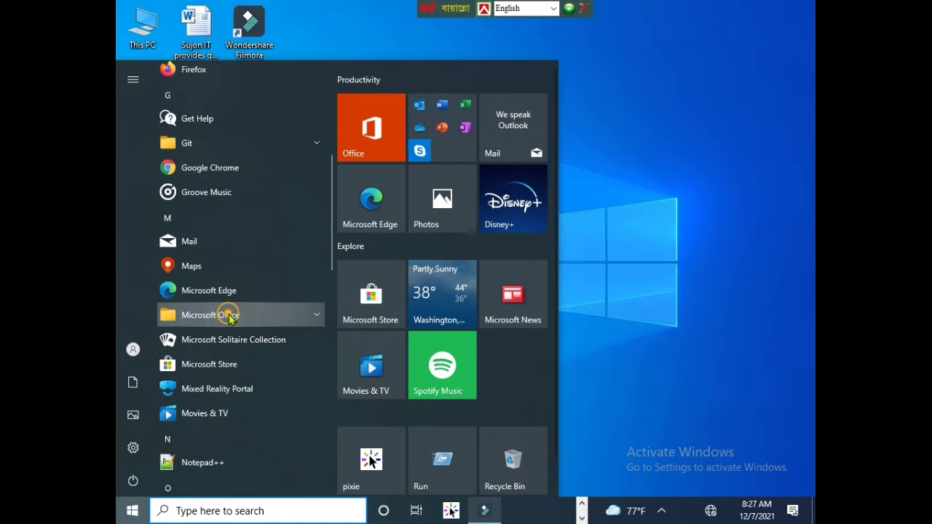
left_click(230, 315)
scroll(265, 349, "down", 2)
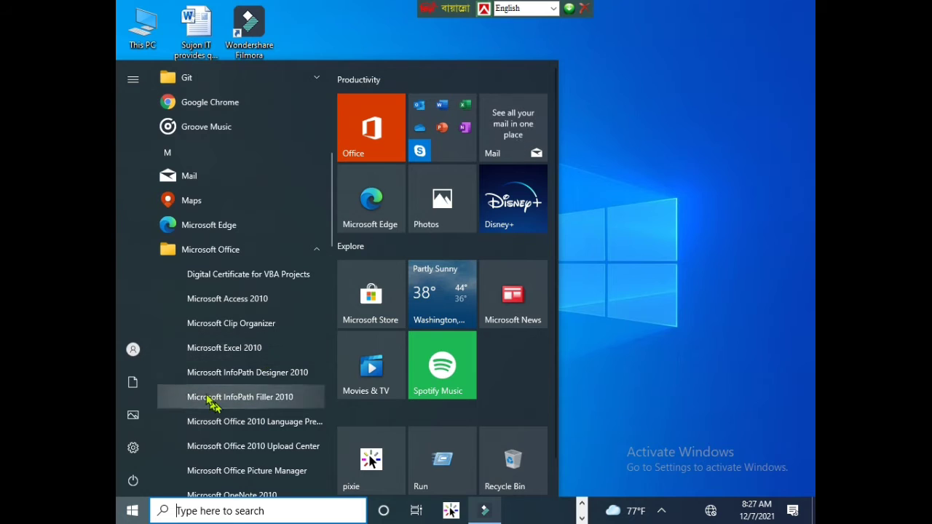
scroll(280, 328, "down", 2)
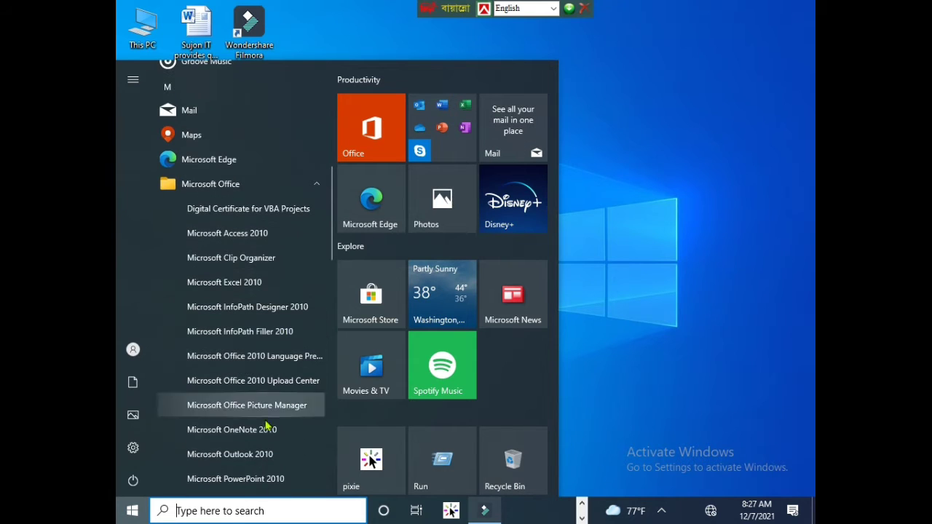
left_click(217, 283)
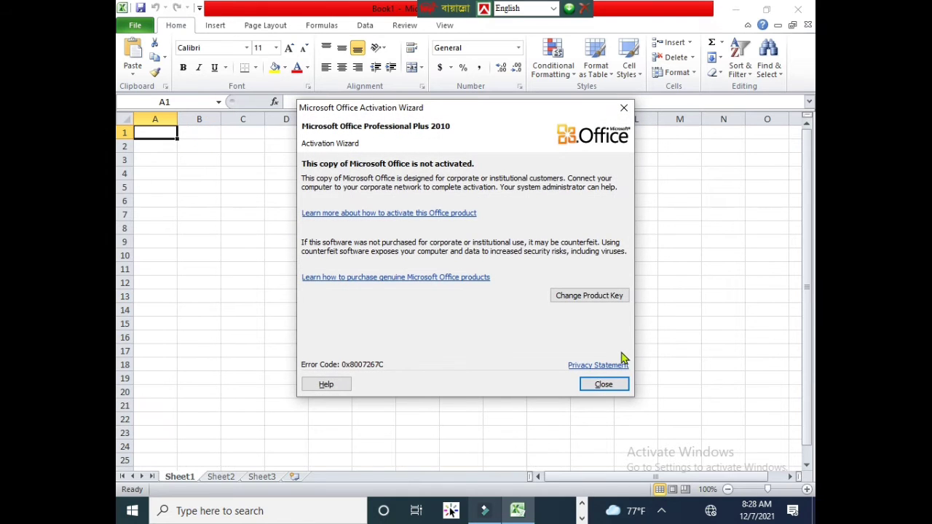
Dismiss the Microsoft Office Activation Wizard and move the floating language bar away from the Book1 title.
left_click(602, 382)
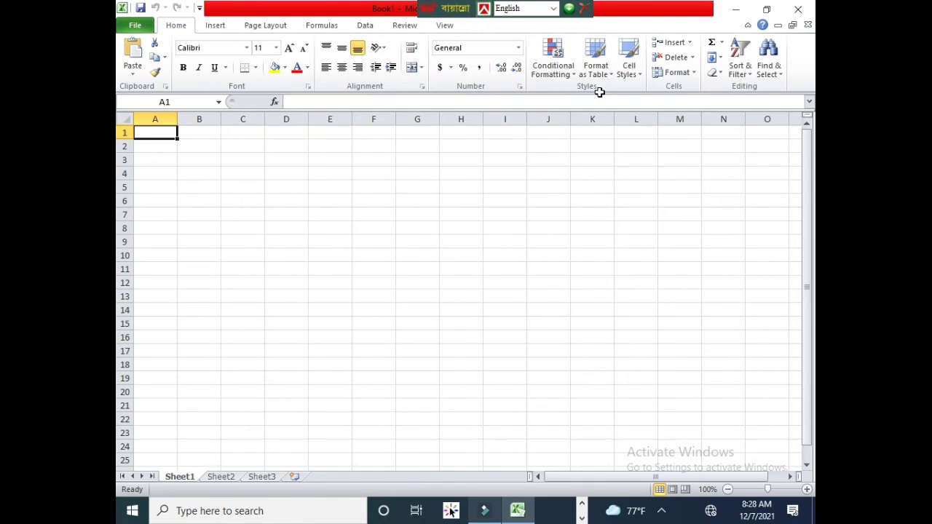
left_click_drag(443, 11, 534, 7)
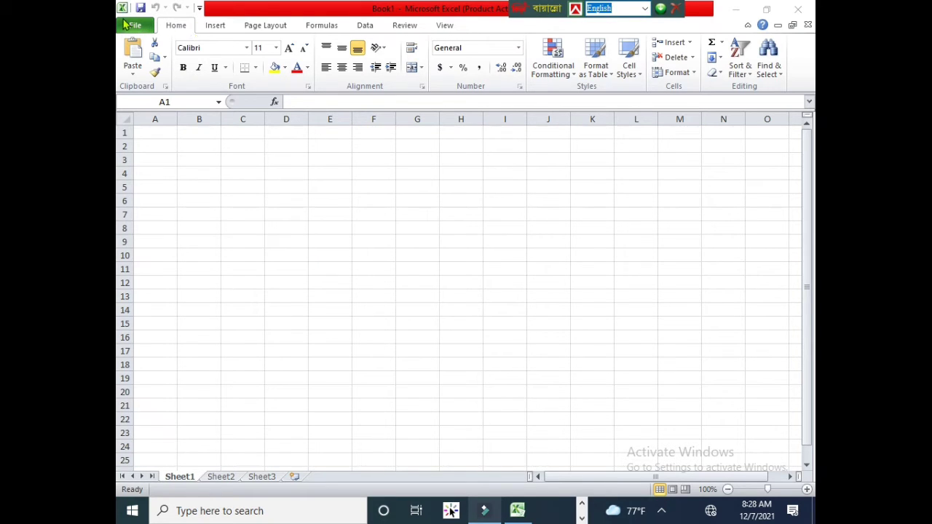
Examine the ribbon's command groups for Insert, Page Layout, Formulas, Data, Review and View, ending on the Home commands.
left_click(205, 29)
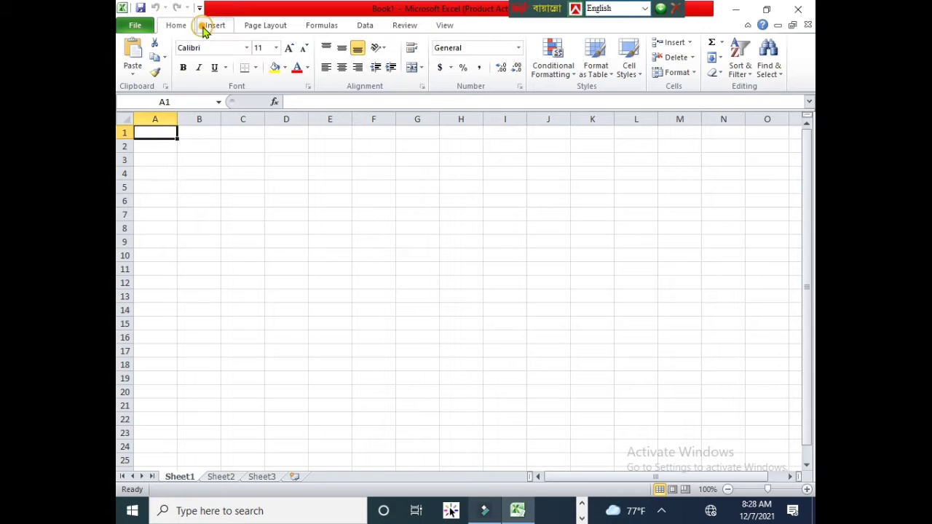
left_click(266, 26)
left_click(306, 27)
left_click(360, 26)
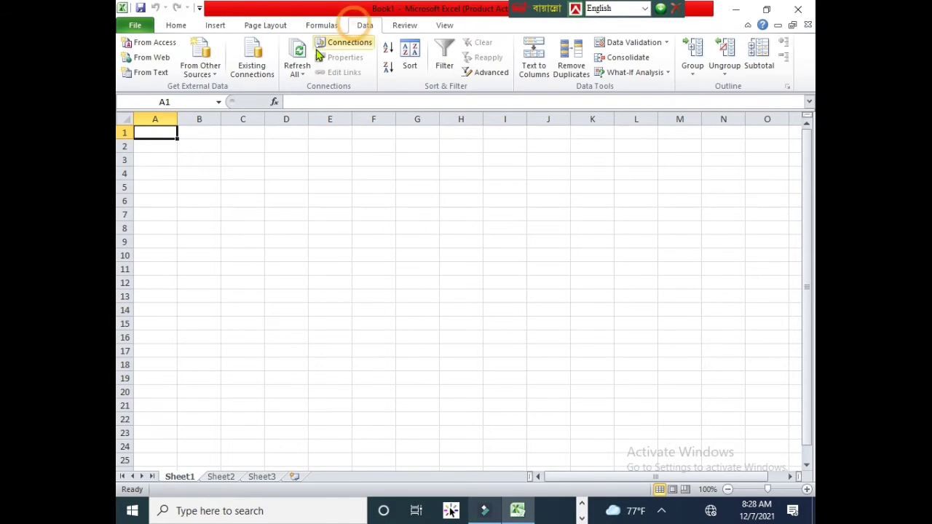
left_click(400, 28)
left_click(444, 28)
left_click(361, 27)
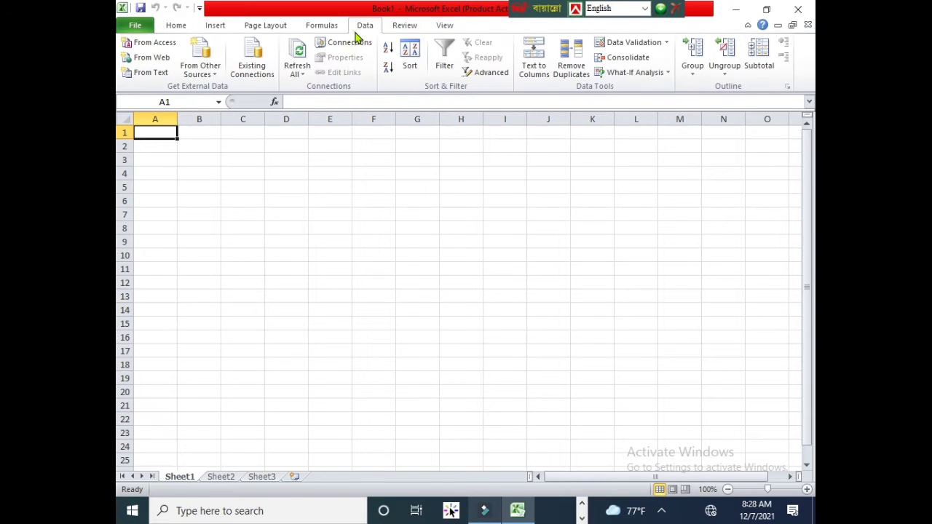
left_click(321, 27)
left_click(265, 25)
left_click(217, 25)
left_click(174, 25)
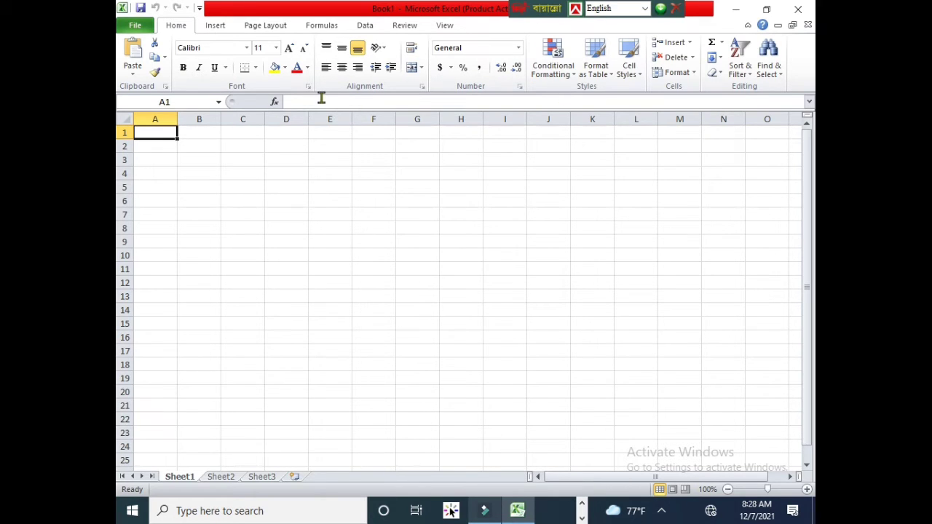
left_click(267, 28)
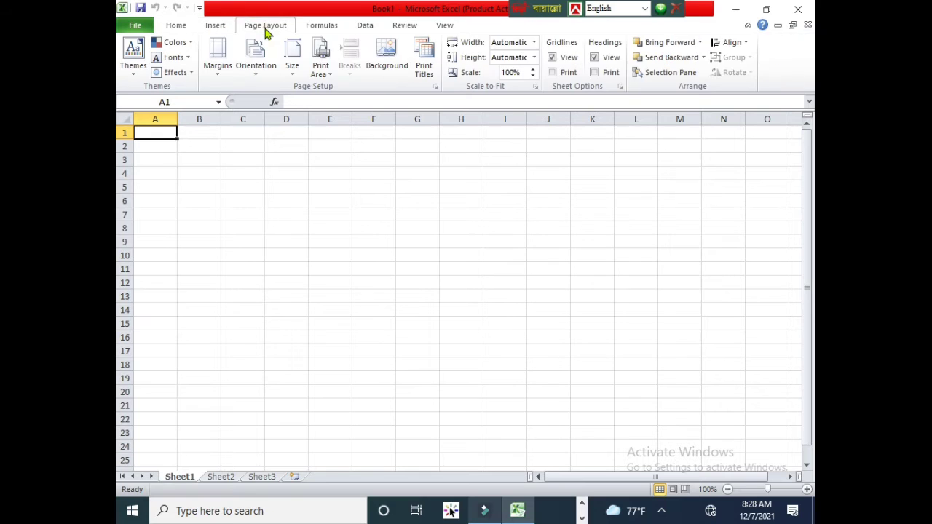
left_click(325, 28)
left_click(365, 26)
left_click(404, 26)
left_click(445, 26)
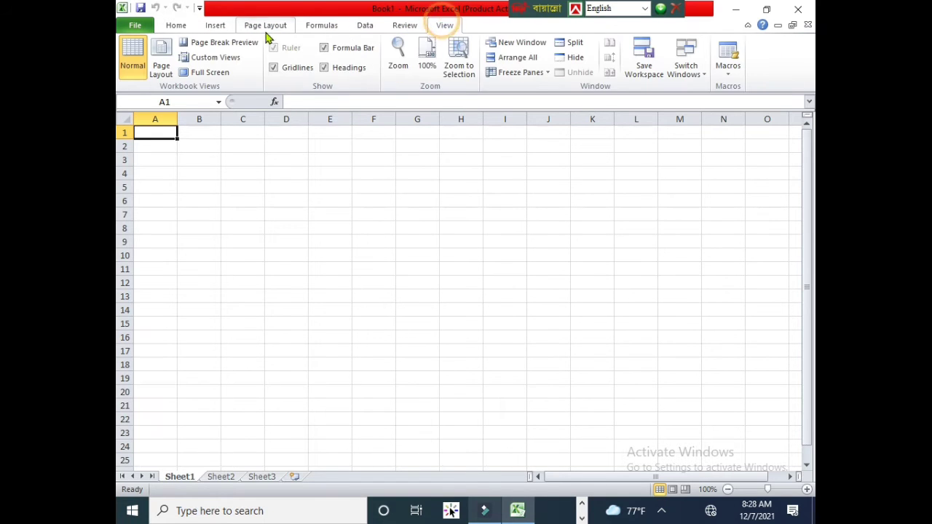
left_click(265, 26)
left_click(213, 25)
left_click(186, 27)
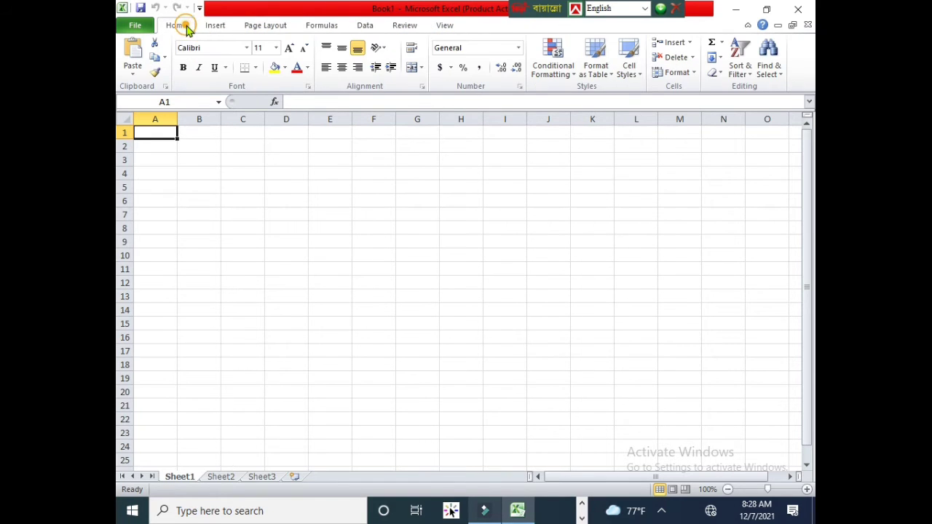
Look over the file information page of Book1 and the customization options of the Quick Access Toolbar.
left_click(131, 27)
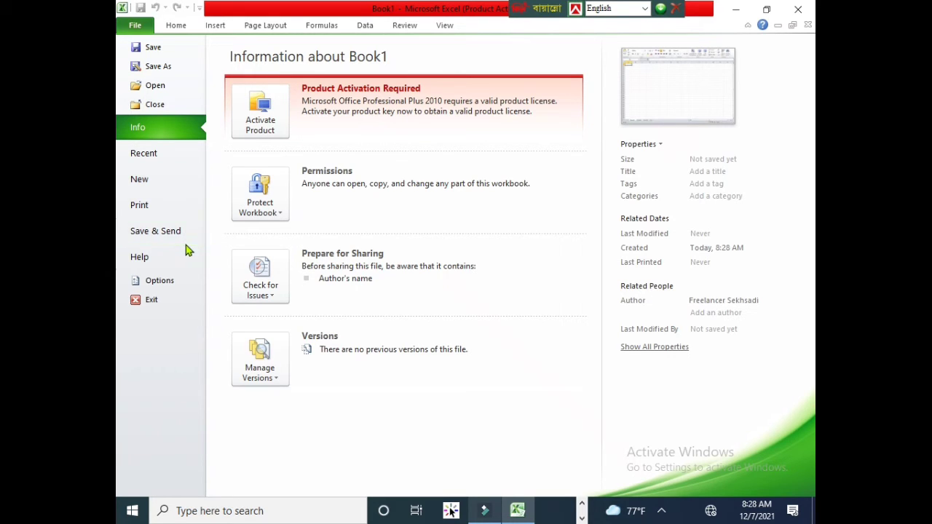
left_click(135, 27)
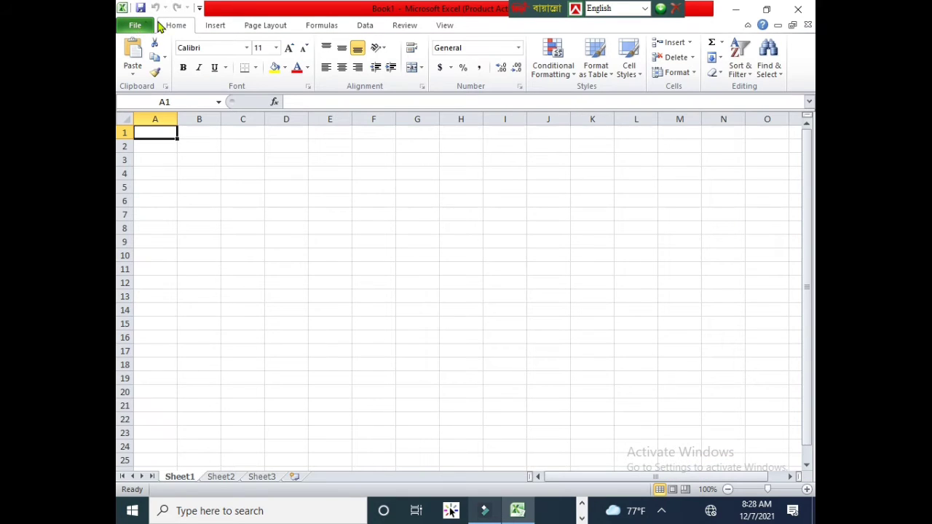
left_click(199, 8)
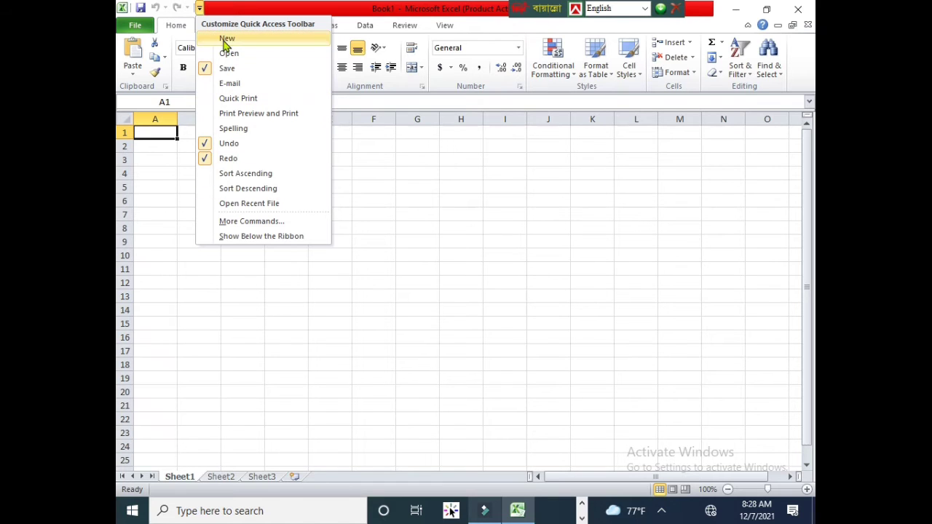
left_click(371, 188)
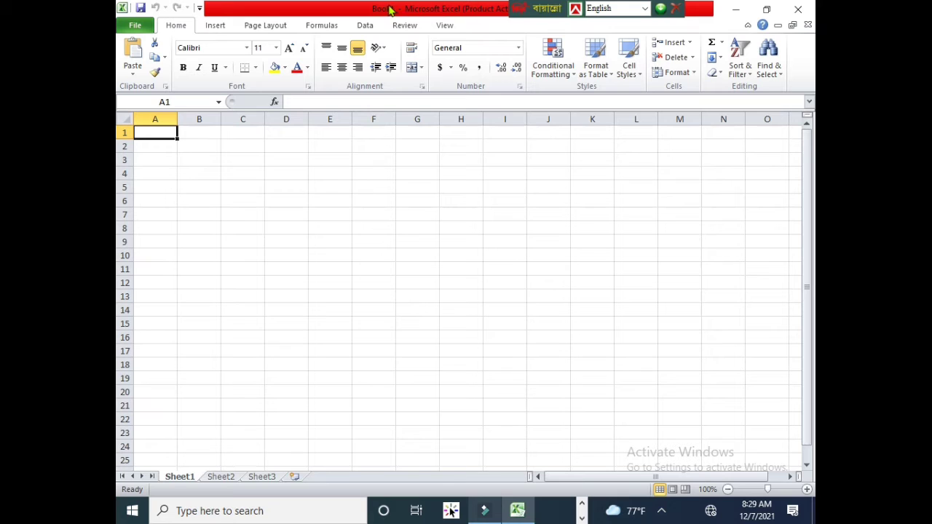
Move the floating language bar clear of the full window title and select several cells in Sheet1, ending on D2.
left_click(523, 10)
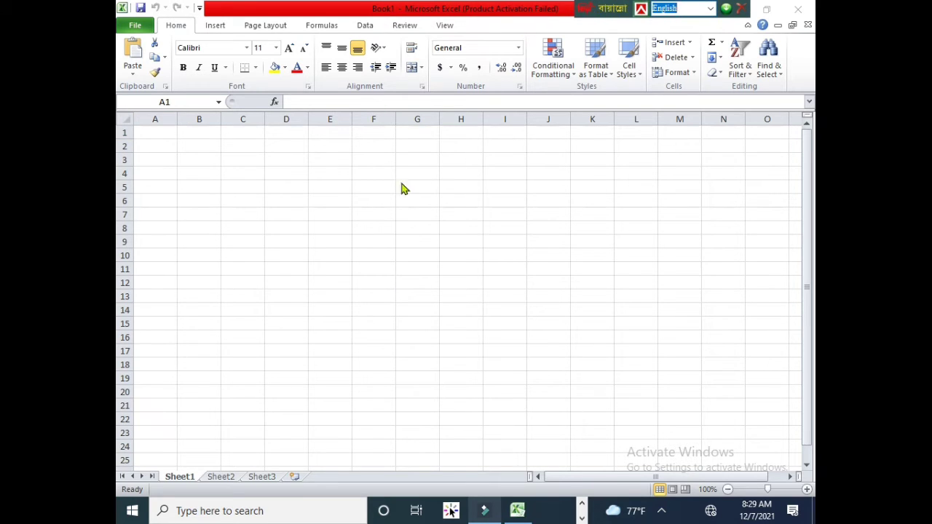
left_click(216, 171)
left_click(262, 142)
left_click(329, 171)
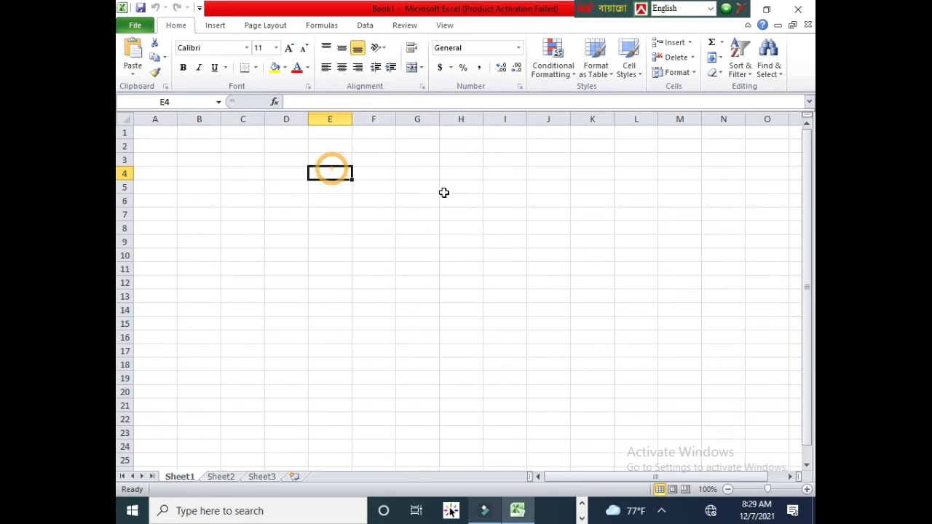
left_click(443, 190)
left_click(320, 161)
left_click(286, 144)
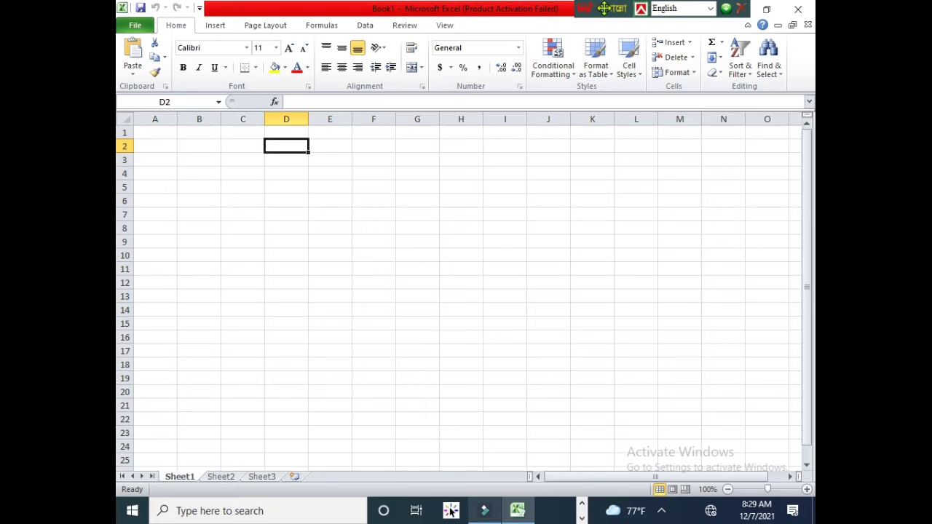
Move the floating language bar off the window controls and try minimizing, reopening, restoring down and maximizing the Excel window.
left_click_drag(609, 9, 477, 9)
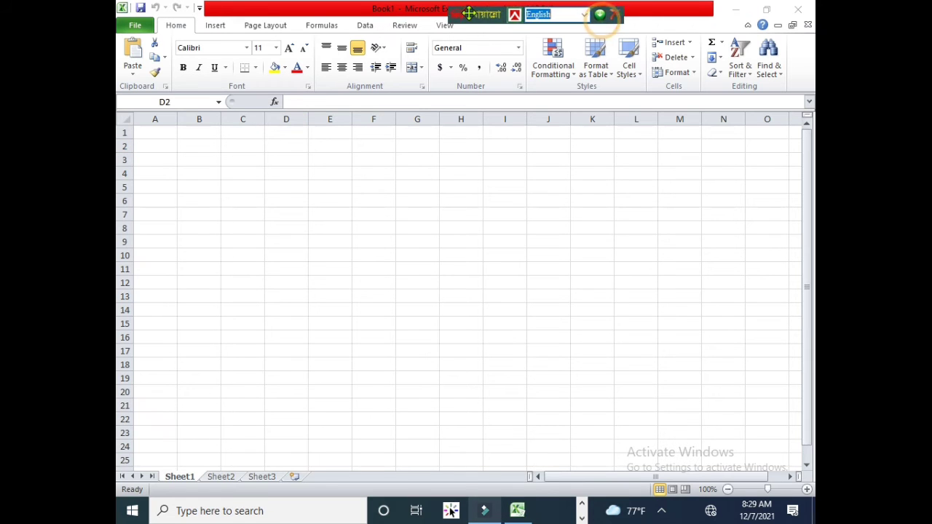
left_click(736, 10)
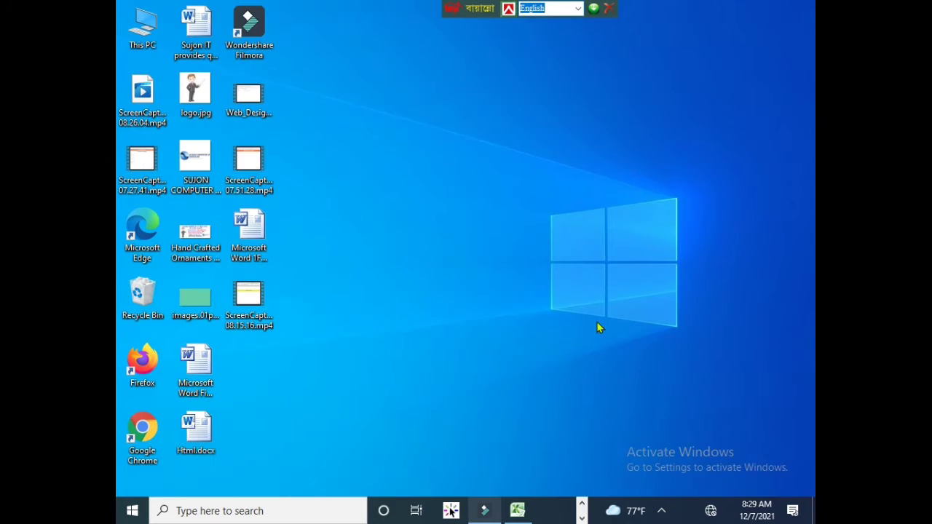
left_click(517, 511)
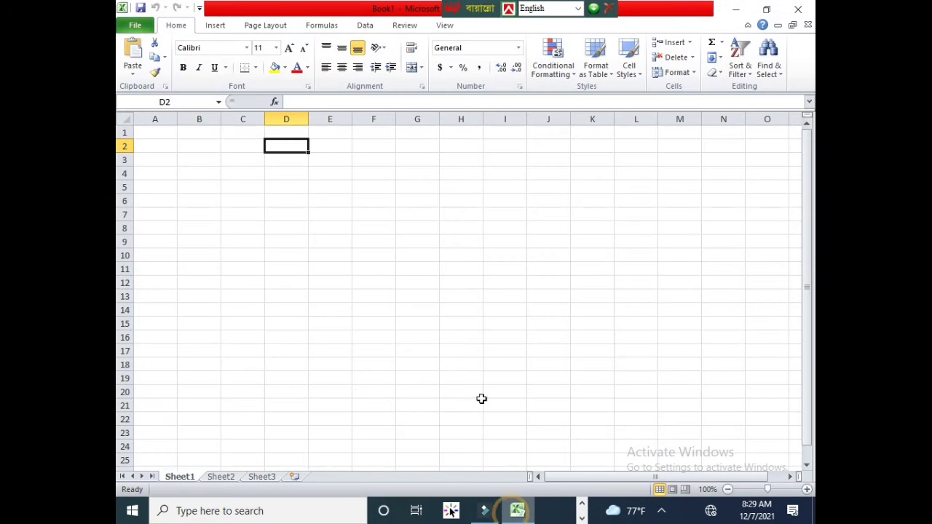
left_click(767, 11)
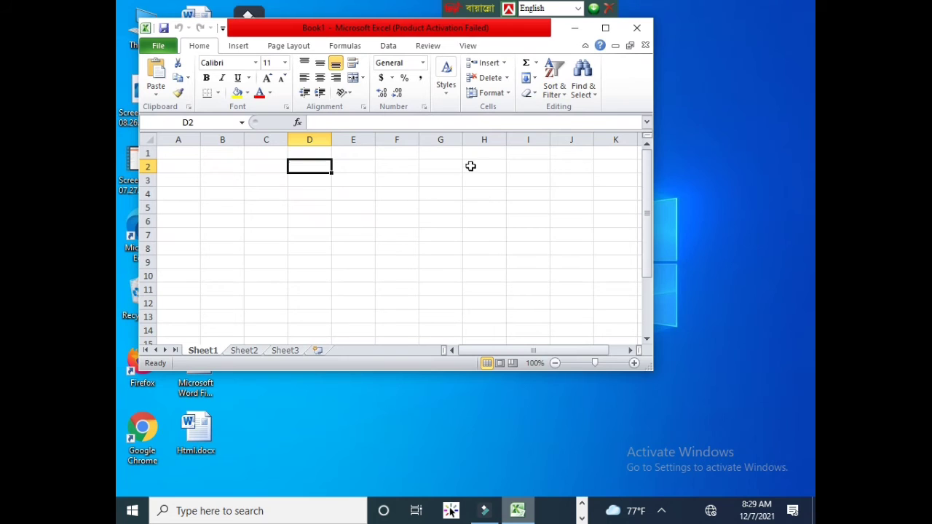
left_click(606, 27)
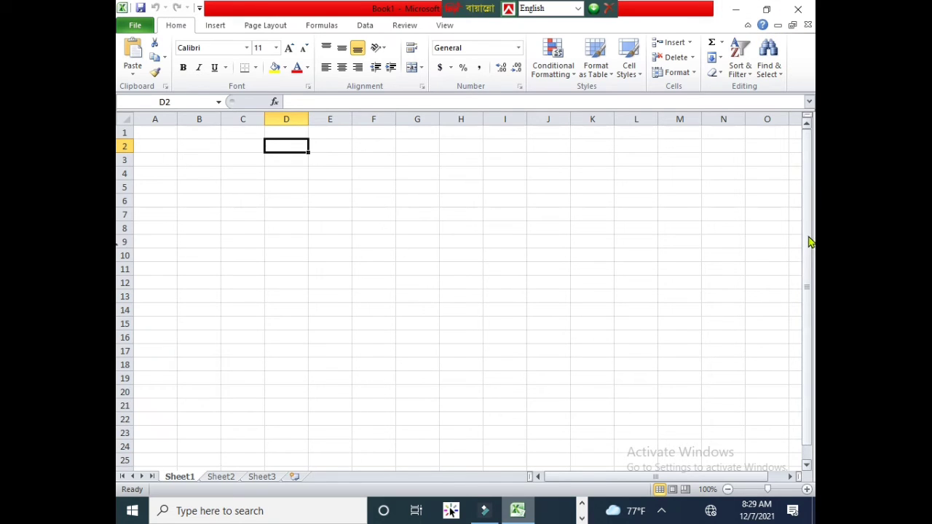
Scroll Sheet1 down beyond row 70 and part of the way back up to row 22.
mouse_move(810, 242)
left_mouse_down()
mouse_move(810, 234)
mouse_move(810, 246)
left_mouse_up()
scroll(245, 264, "down", 15)
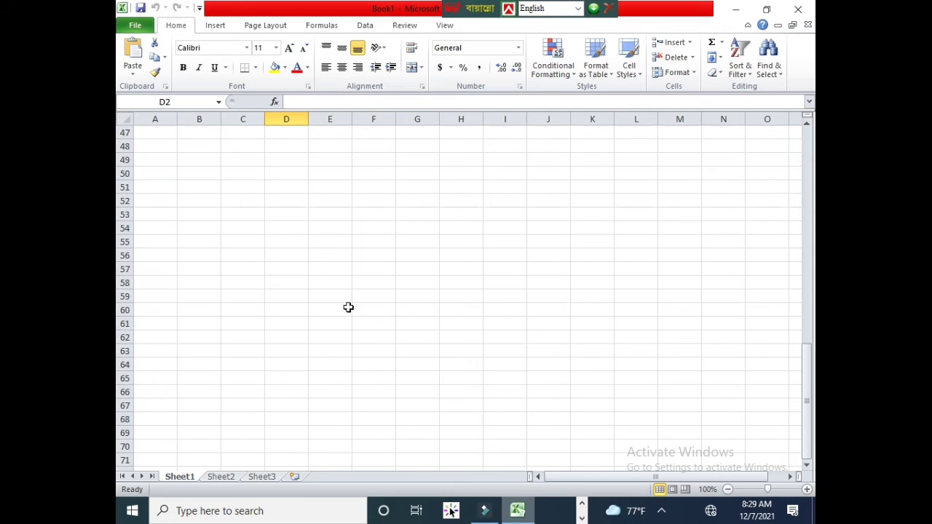
left_click_drag(810, 420, 805, 219)
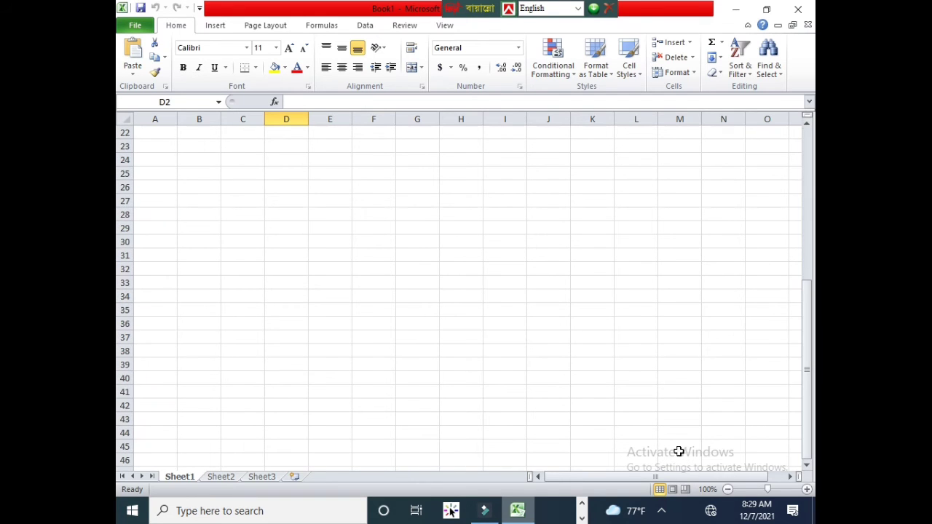
Zoom the worksheet in to 150% and select cell B27.
left_click(807, 490)
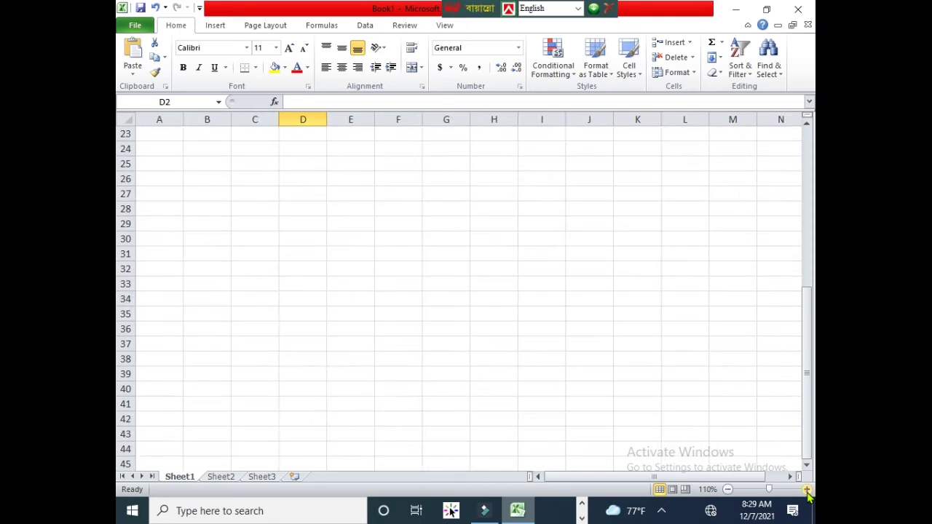
left_click(807, 490)
left_click(806, 490)
left_click(807, 491)
left_click(806, 490)
left_click(217, 171)
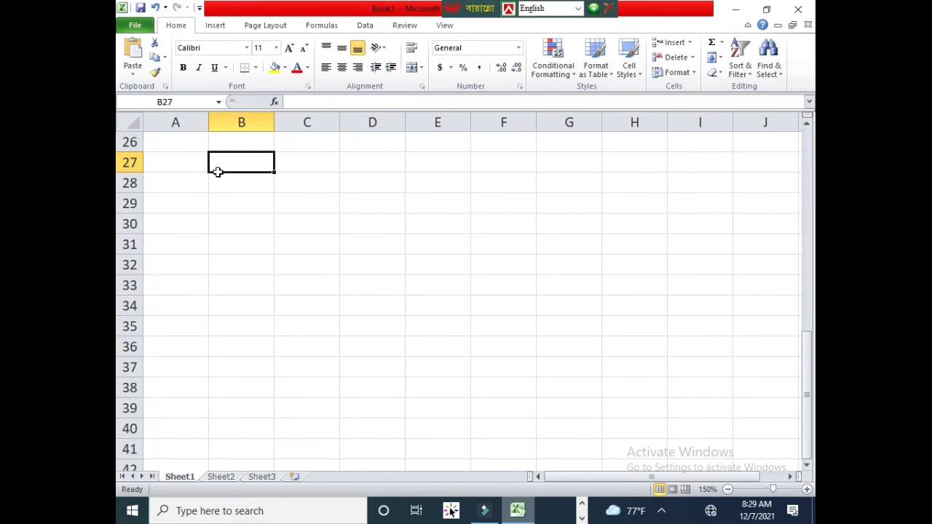
Zoom the worksheet out to 90%, bring it back to 100% and select cell K40.
left_click(728, 490)
left_click(727, 489)
left_click(727, 490)
left_click(727, 490)
left_click(728, 489)
left_click(727, 490)
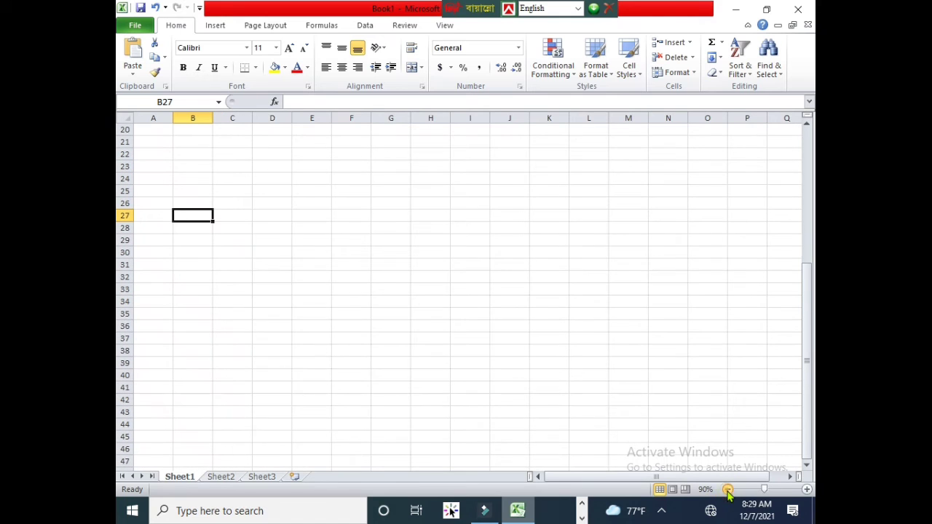
left_click(807, 490)
left_click(606, 375)
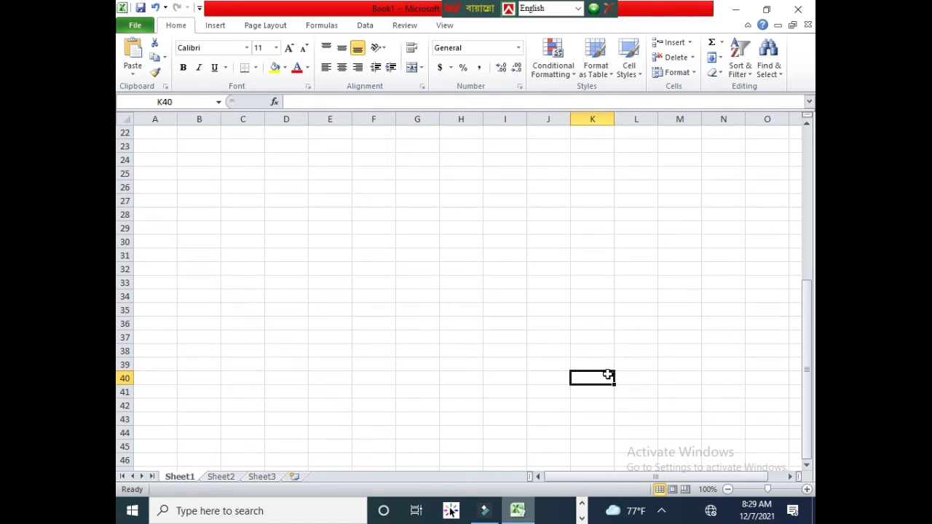
View Sheet1 in Page Layout view and Page Break Preview, and return it to Normal view.
left_click(674, 492)
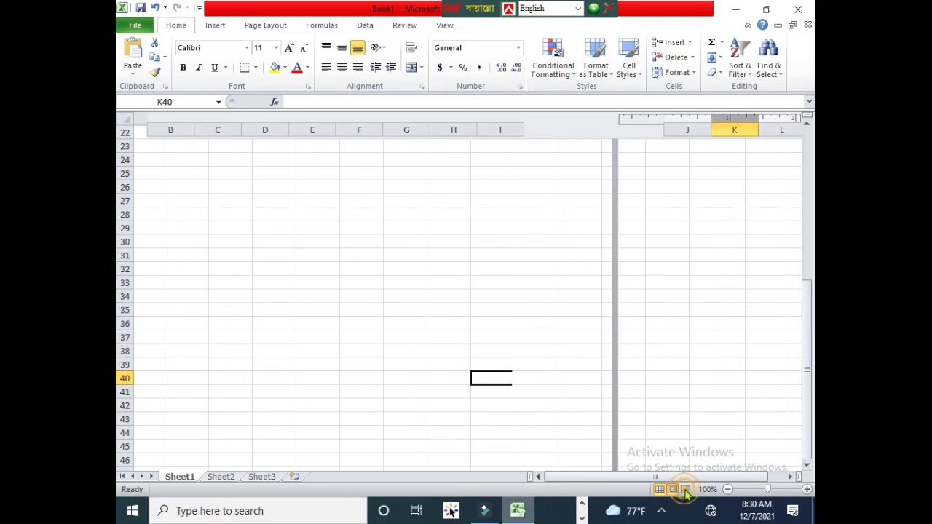
left_click(685, 490)
left_click(465, 269)
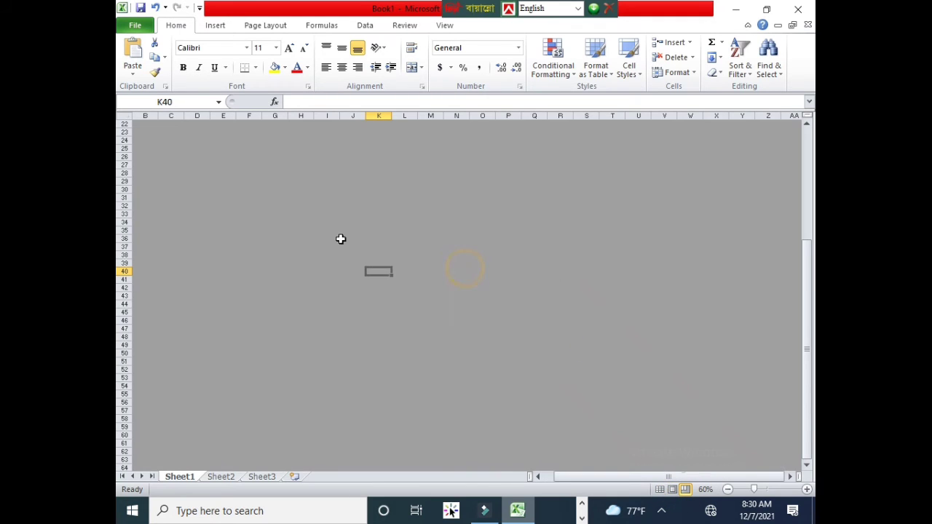
left_click(659, 490)
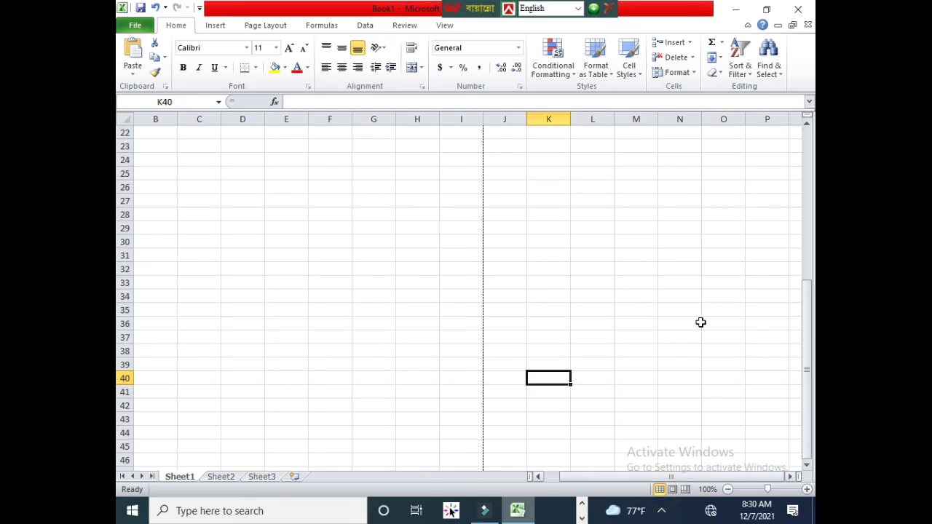
Select cell B16 and the whole of column B, ending with cell D23 selected.
left_click(355, 204)
scroll(355, 208, "up", 2)
left_click(142, 138)
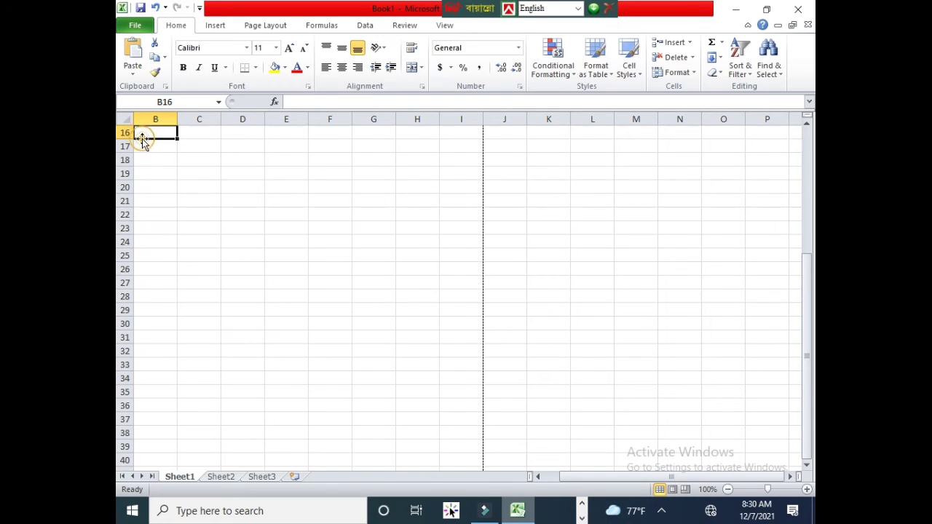
left_click(154, 119)
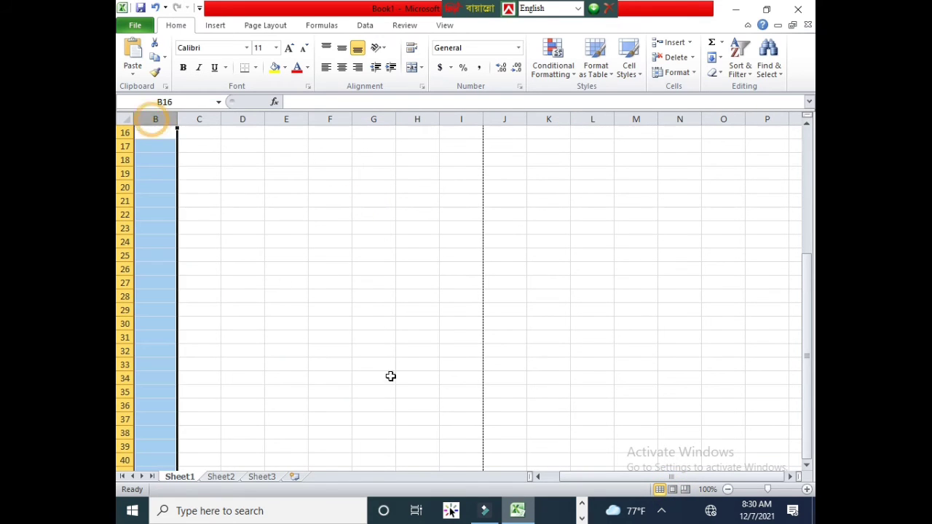
left_click(566, 476)
left_click(286, 226)
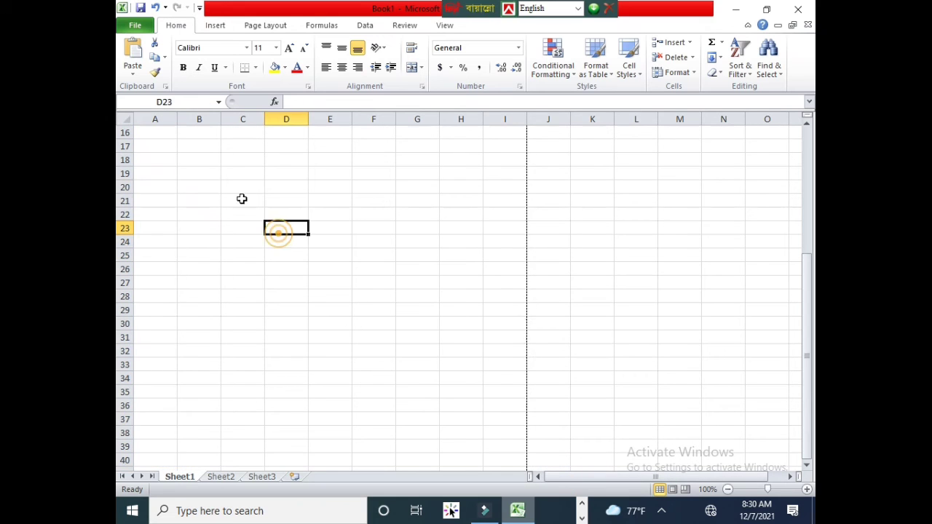
Select whole columns one at a time, going through A to C twice and on to column G.
left_click(155, 119)
left_click(197, 118)
left_click(243, 119)
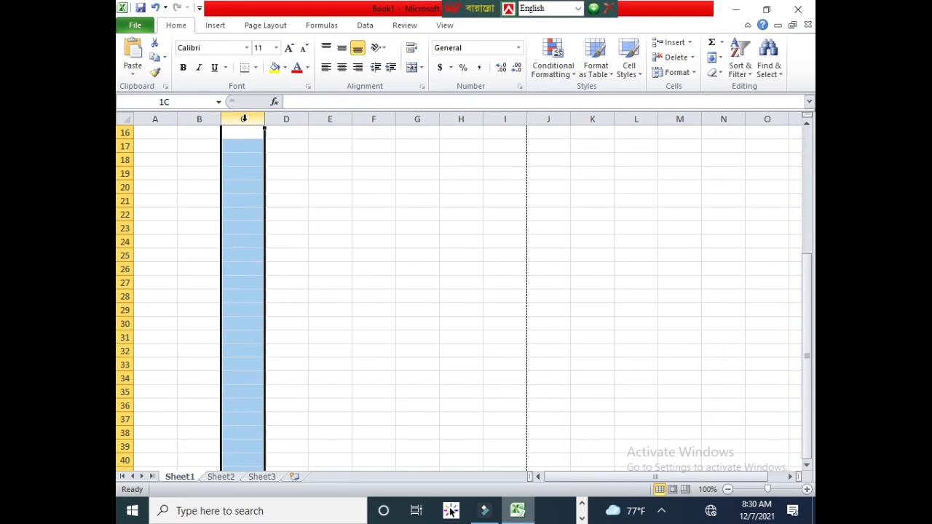
left_click(164, 119)
left_click(200, 118)
left_click(247, 119)
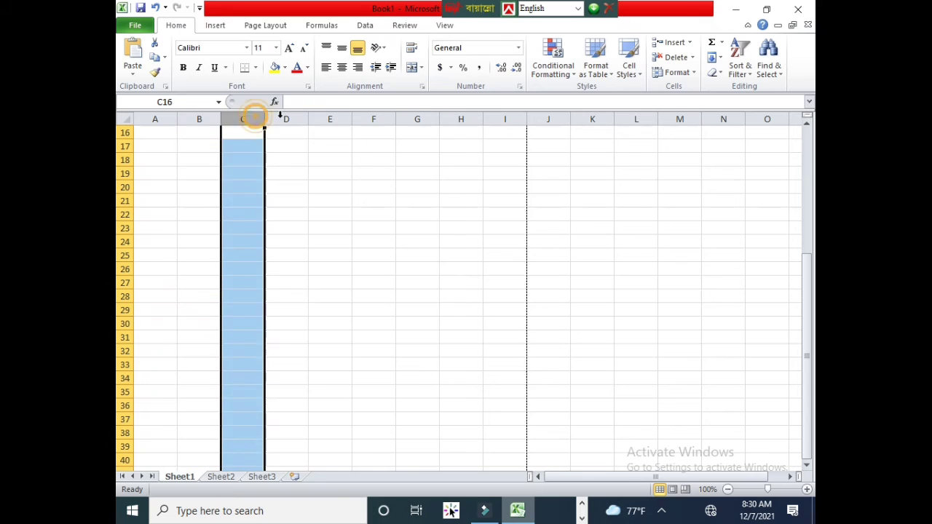
left_click(295, 119)
left_click(330, 119)
left_click(373, 119)
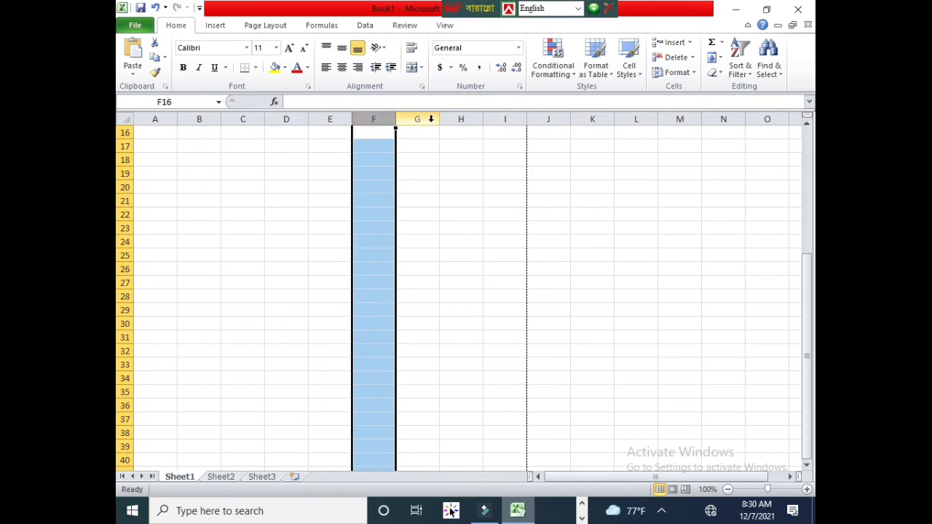
left_click(417, 119)
Select whole rows one at a time, including rows 16, 18 and 19.
left_click(125, 133)
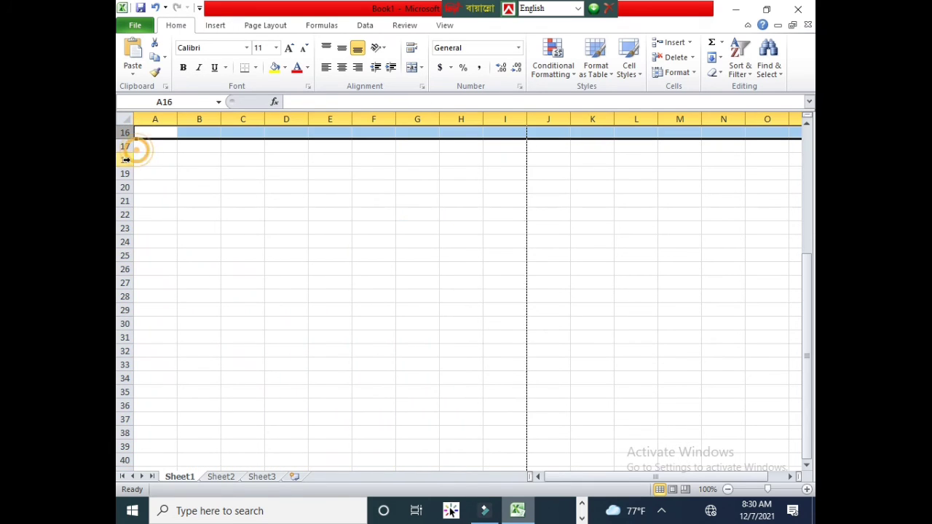
left_click(124, 158)
left_click(125, 174)
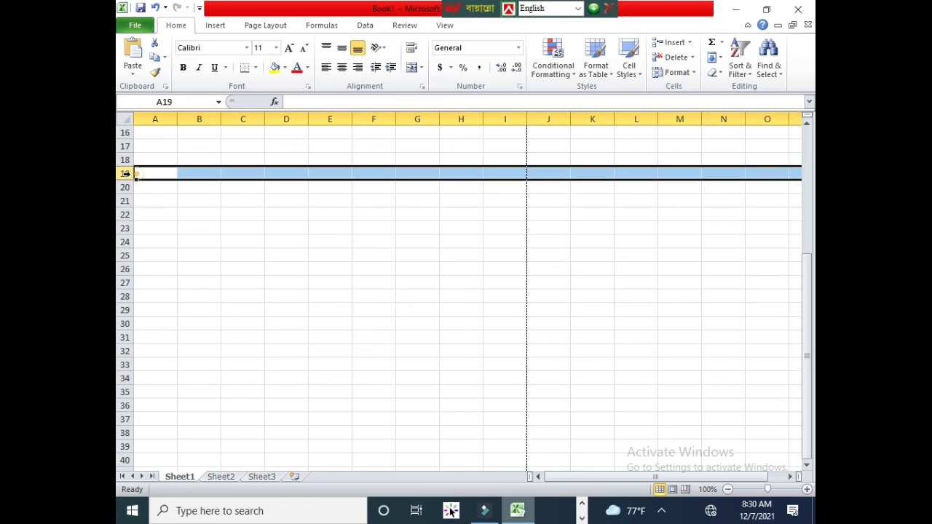
Select individual cells between columns A and D in row 16, ending on cell C19.
left_click(155, 137)
left_click(267, 134)
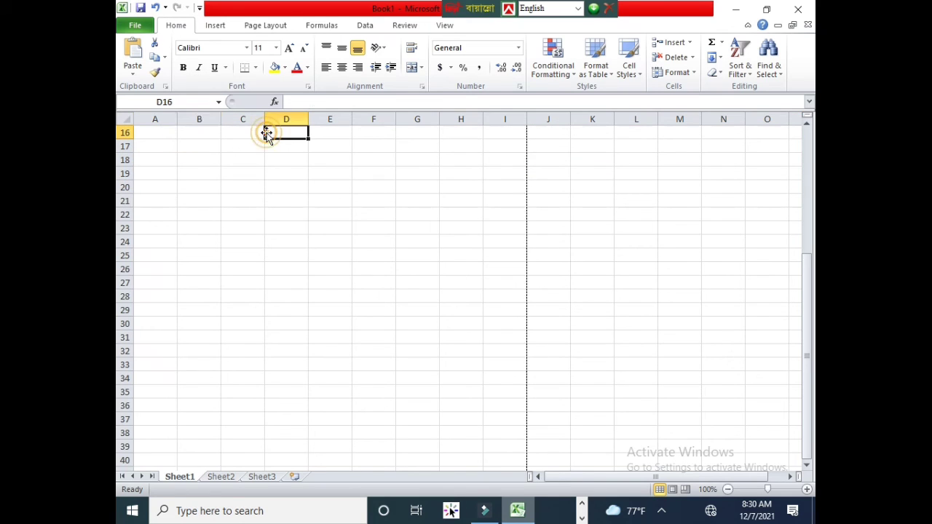
left_click(240, 130)
left_click(193, 134)
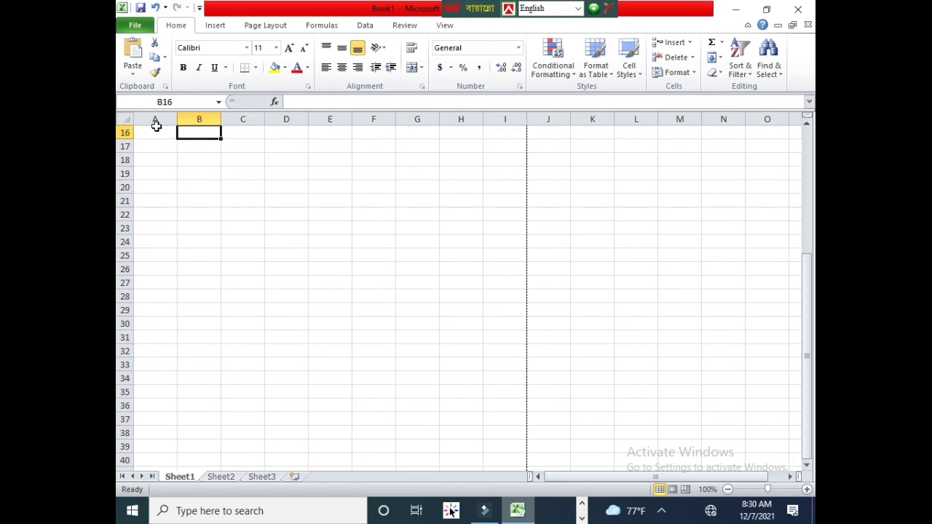
left_click(157, 130)
left_click(204, 130)
left_click(229, 137)
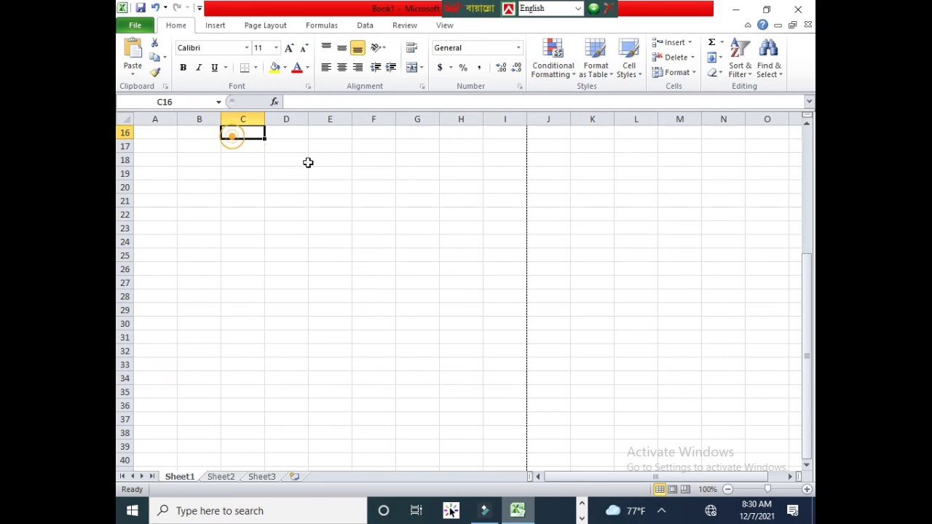
left_click(244, 174)
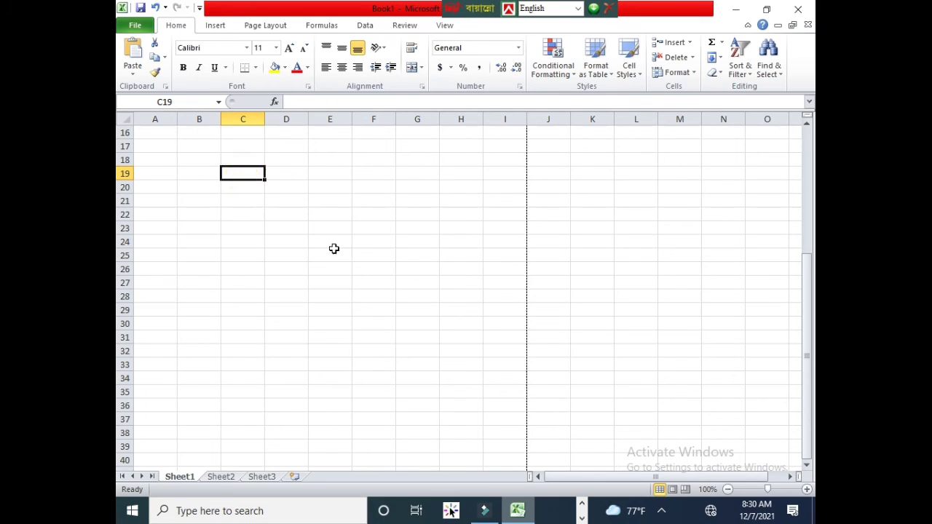
Select single cells progressively higher up Sheet1, including C14, ending on cell G3.
left_click(333, 248)
left_click(328, 189)
scroll(291, 214, "up", 2)
left_click(261, 185)
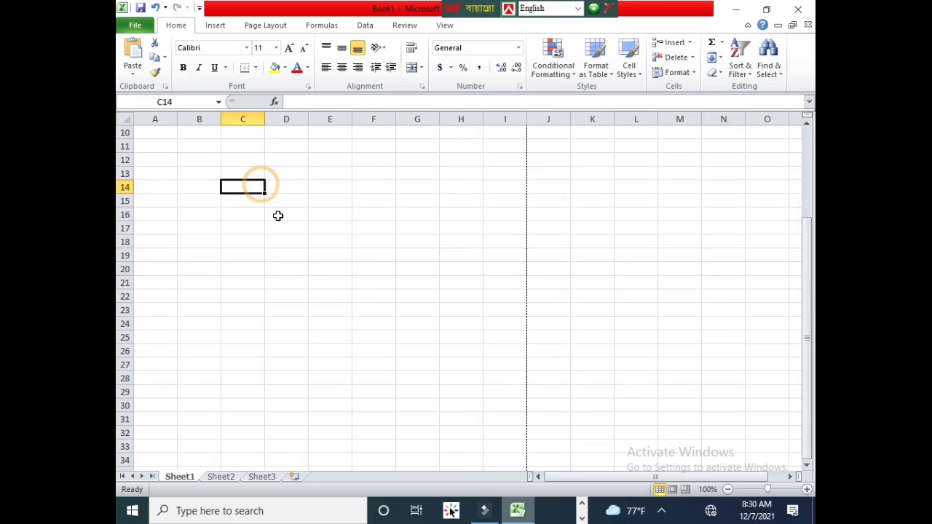
scroll(278, 216, "up", 3)
left_click(202, 143)
left_click(432, 160)
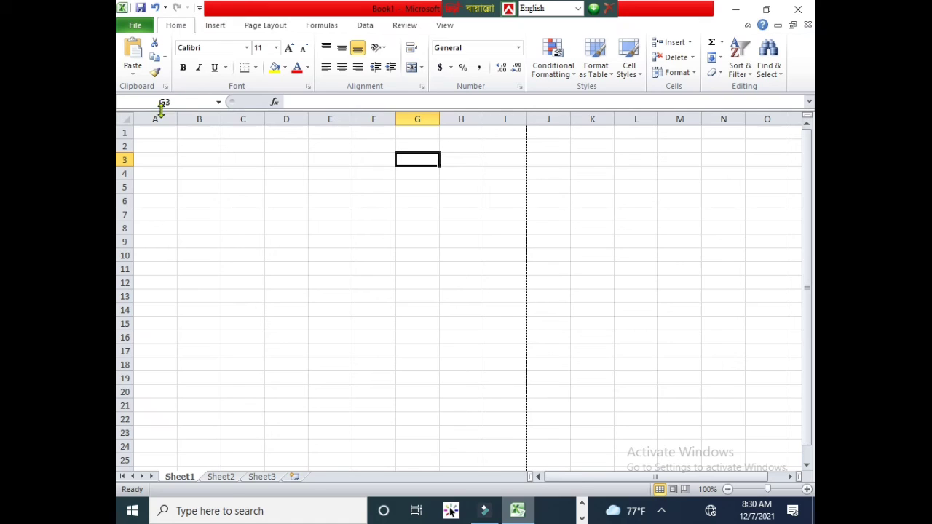
Select cells G5, D4, D7 and E2 in turn to relate each cell's address to its column and row.
left_click(413, 188)
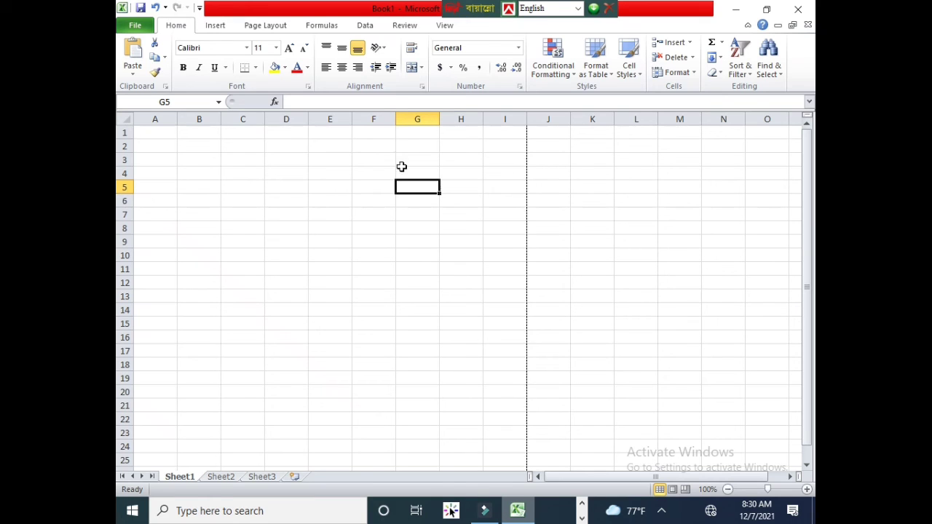
left_click(277, 176)
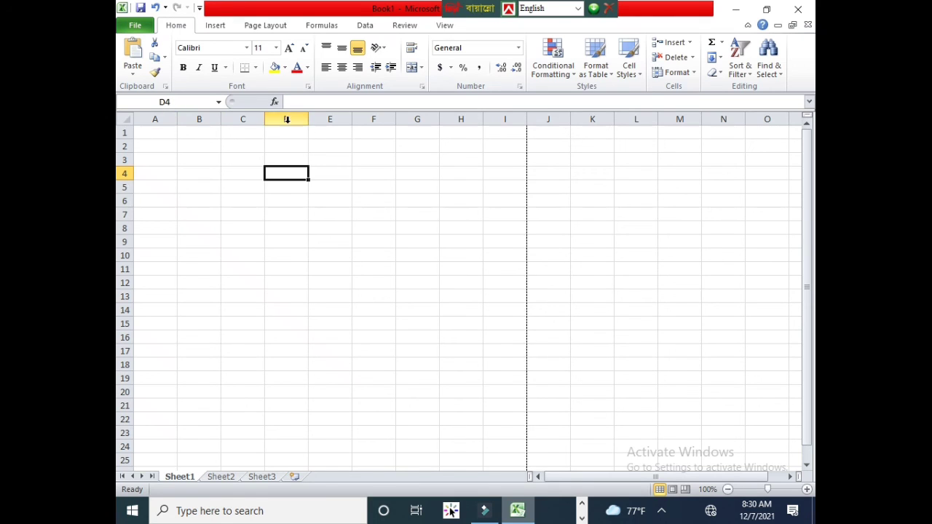
left_click(297, 216)
left_click(324, 146)
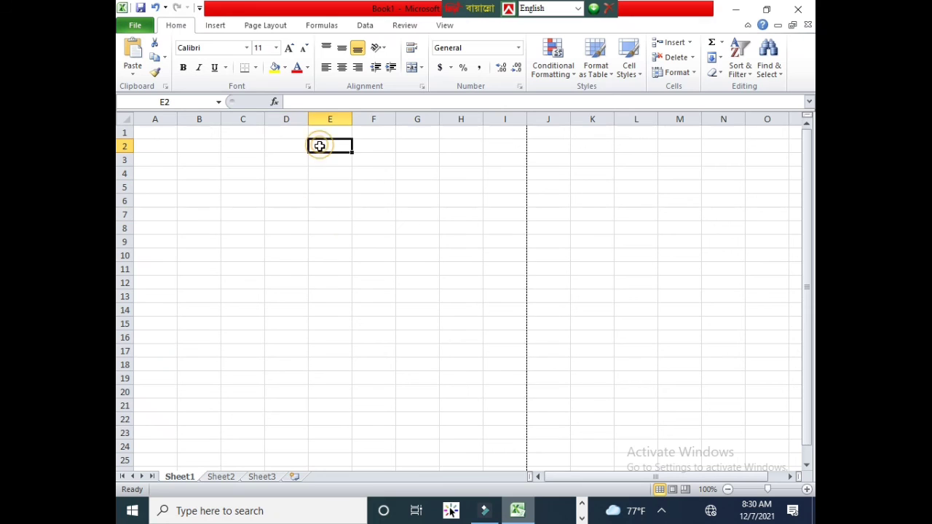
Enter the text dfd in cell E4 and clear the cell's contents again.
left_click(331, 172)
type("dfd")
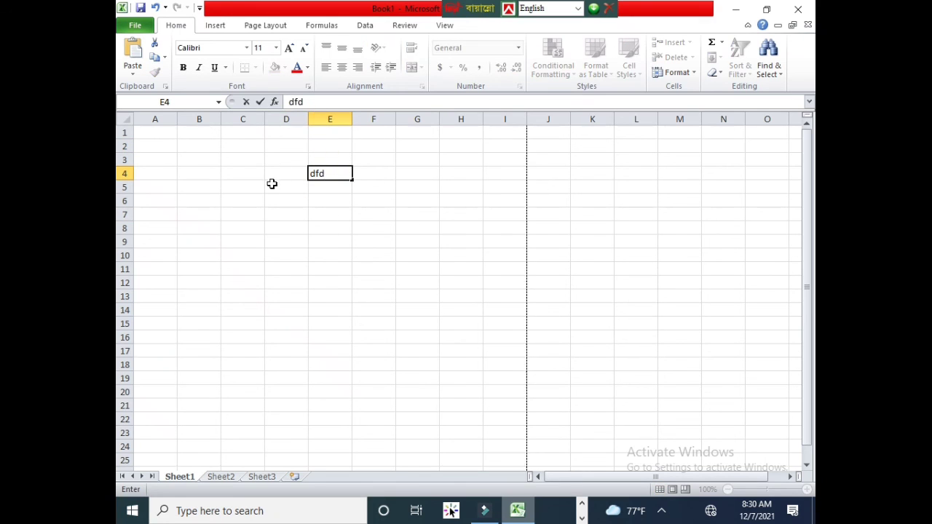
left_click(272, 184)
left_click(331, 186)
left_click(337, 160)
left_click(314, 175)
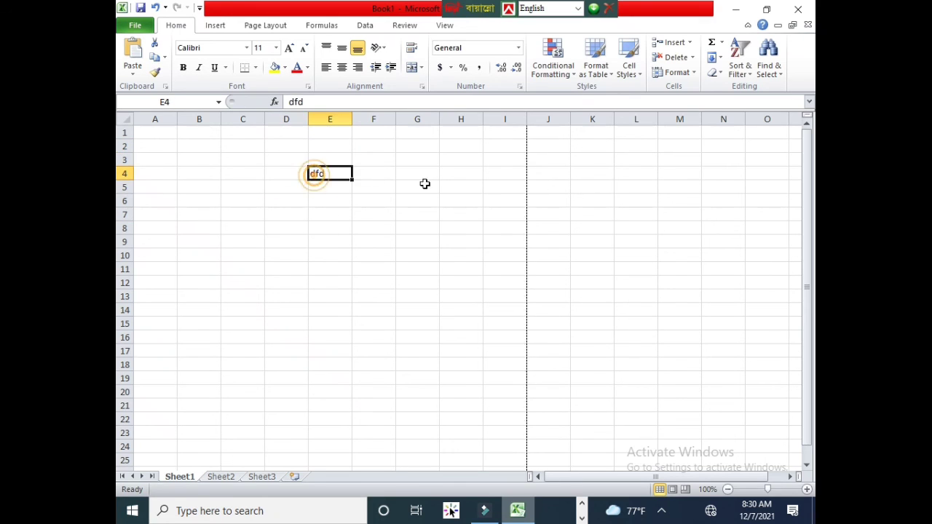
key("Delete")
Enter the text dfdfd in cell D4 and select cell E6.
left_click(342, 188)
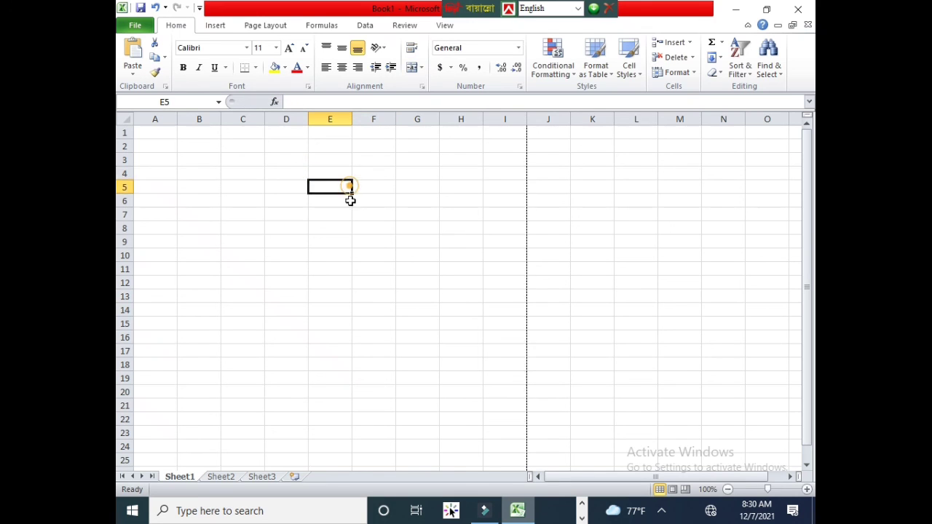
left_click(338, 214)
left_click(291, 173)
type("dfdfd")
left_click(311, 199)
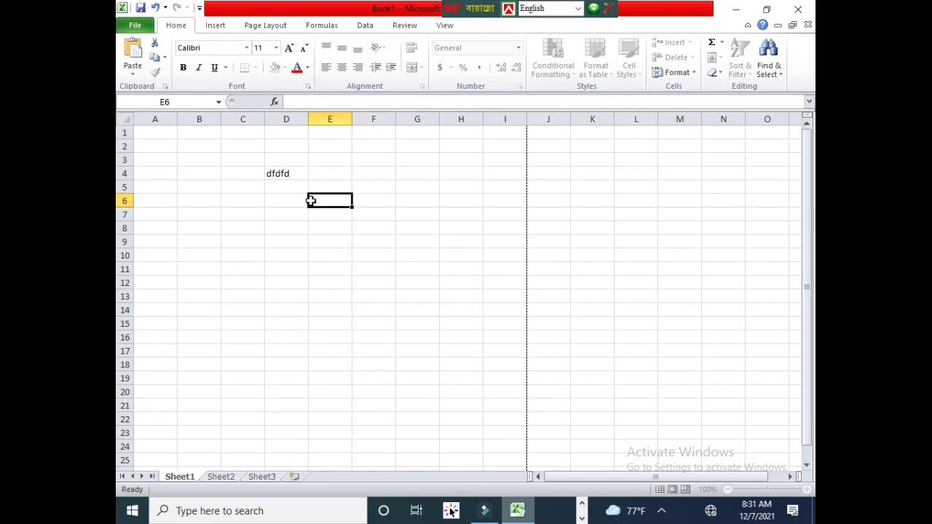
Clear the text from cell D4 and select cell D7.
left_click(292, 174)
key("Delete")
left_click(304, 210)
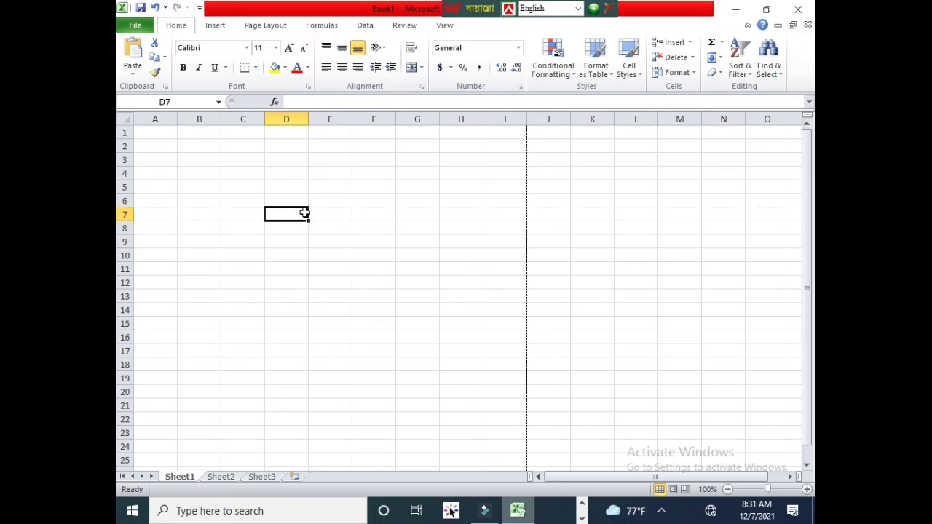
Enter the text dfdf in cell E5 and clear the cell's contents again.
left_click(371, 195)
left_click_drag(304, 182, 304, 173)
left_click(323, 183)
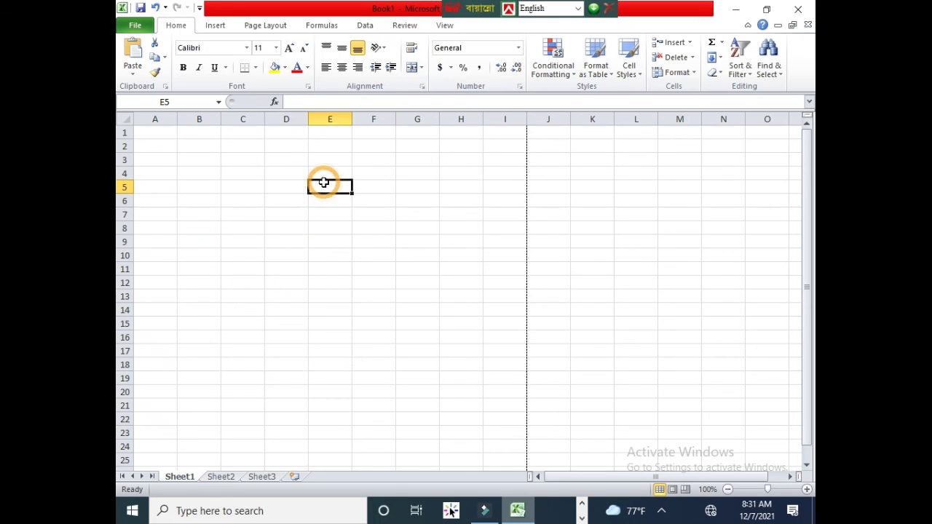
type("dfdf")
left_click(325, 202)
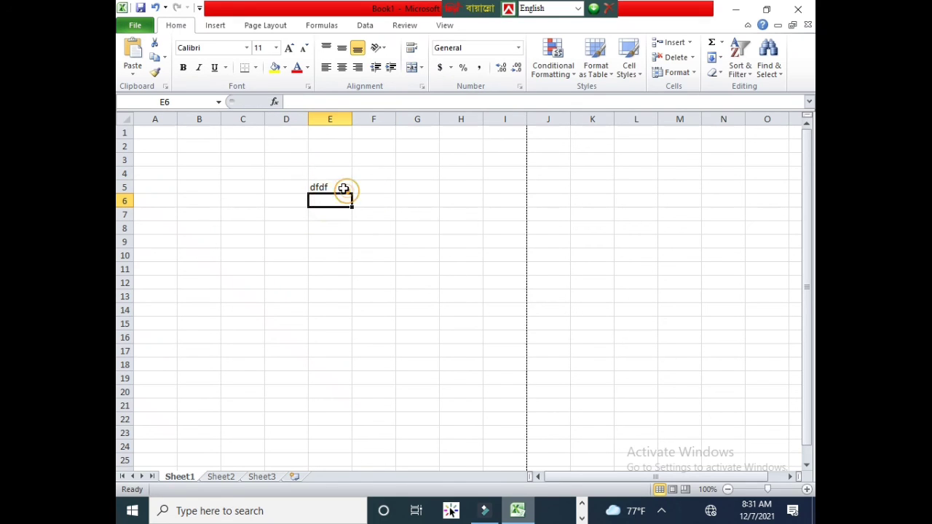
left_click(343, 187)
key("Delete")
left_click(343, 251)
Select cells E6, D5 and E5, and single cells further down column E, ending on E9.
left_click(316, 200)
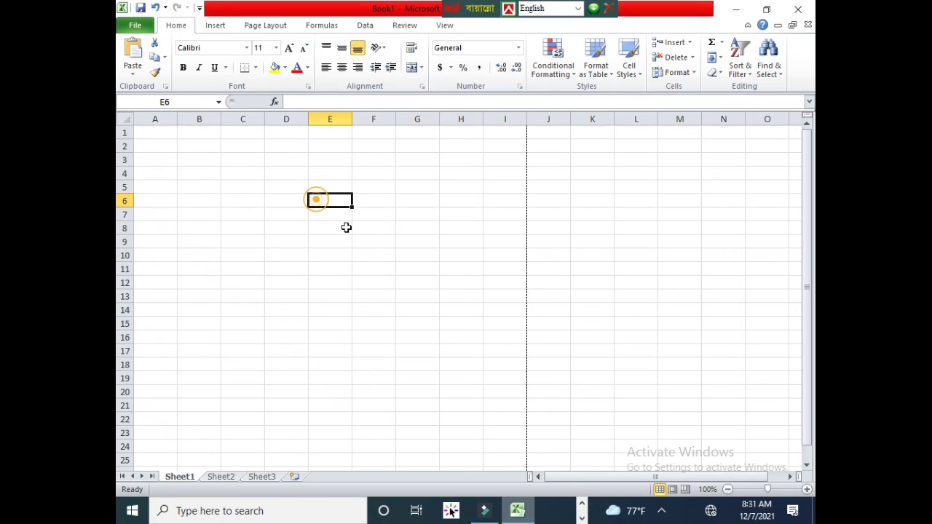
left_click(270, 190)
left_click(343, 190)
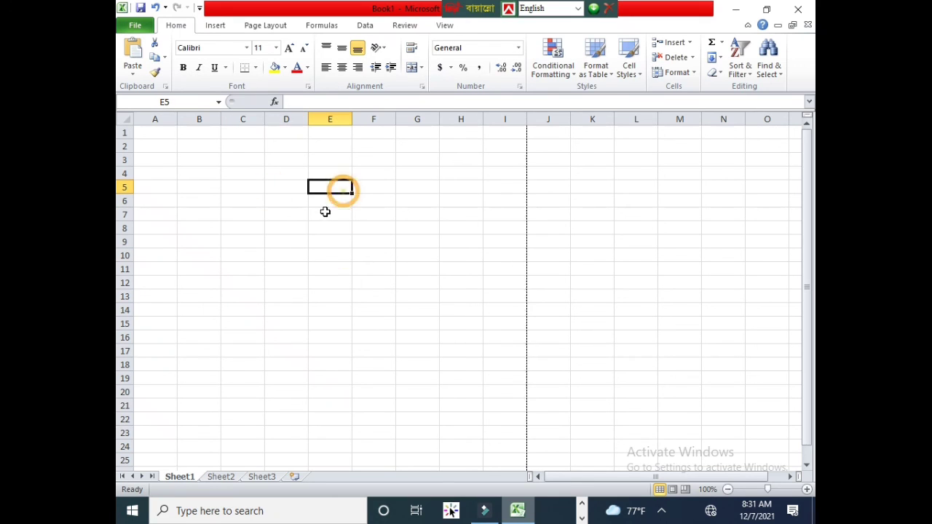
left_click(325, 210)
left_click(325, 199)
left_click(326, 216)
left_click(330, 240)
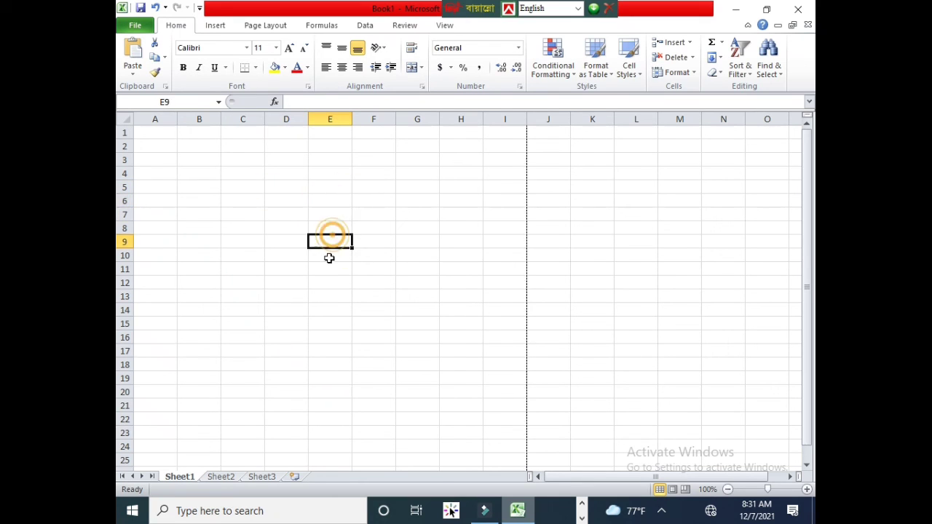
Select single cells one after another up column E, from E10 to E1.
left_click(332, 254)
left_click(332, 243)
left_click(332, 228)
left_click(332, 214)
left_click(333, 199)
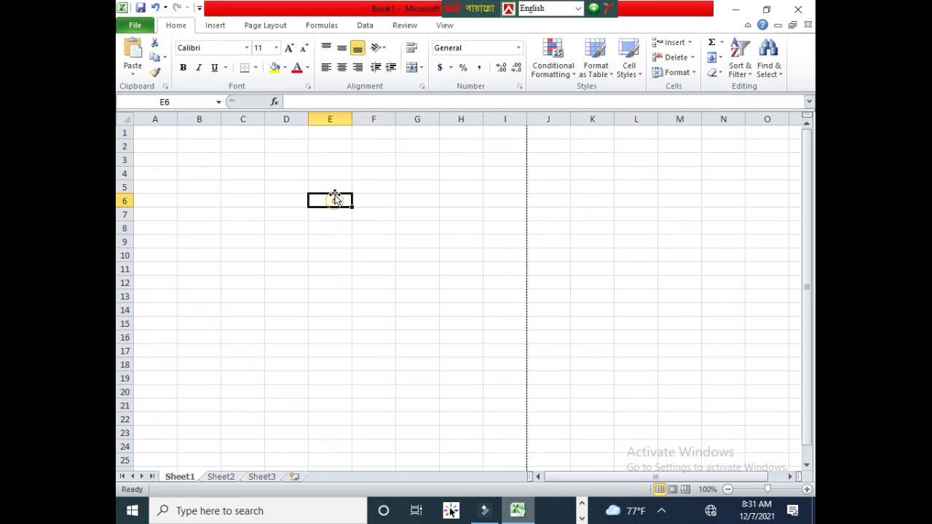
left_click(333, 186)
left_click(331, 172)
left_click(330, 150)
left_click(330, 133)
Select cells E2, E4, E5, F4 and F9 in turn.
left_click(329, 146)
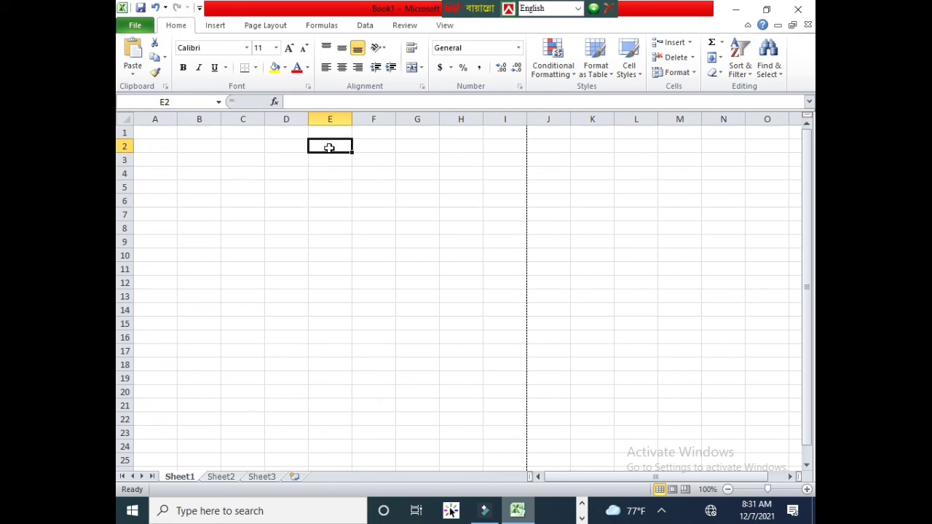
left_click(331, 173)
left_click(331, 189)
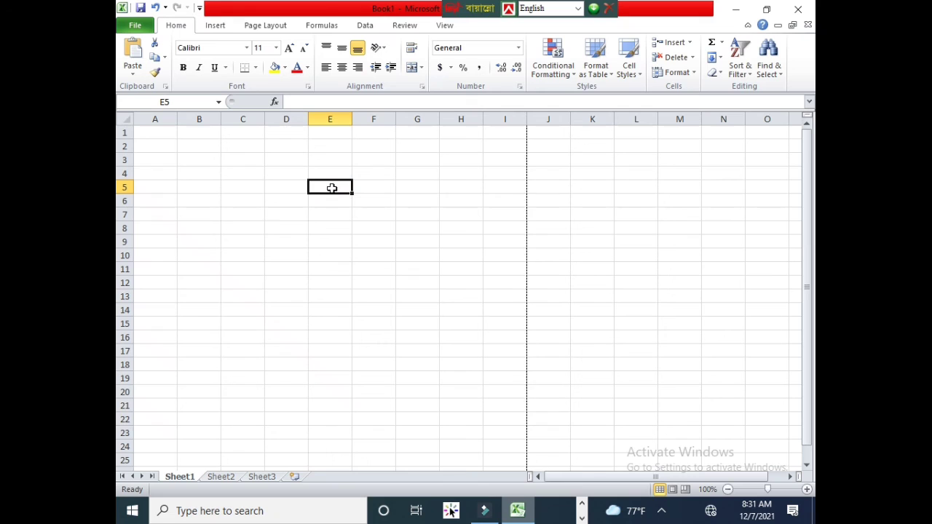
left_click(379, 175)
left_click(355, 242)
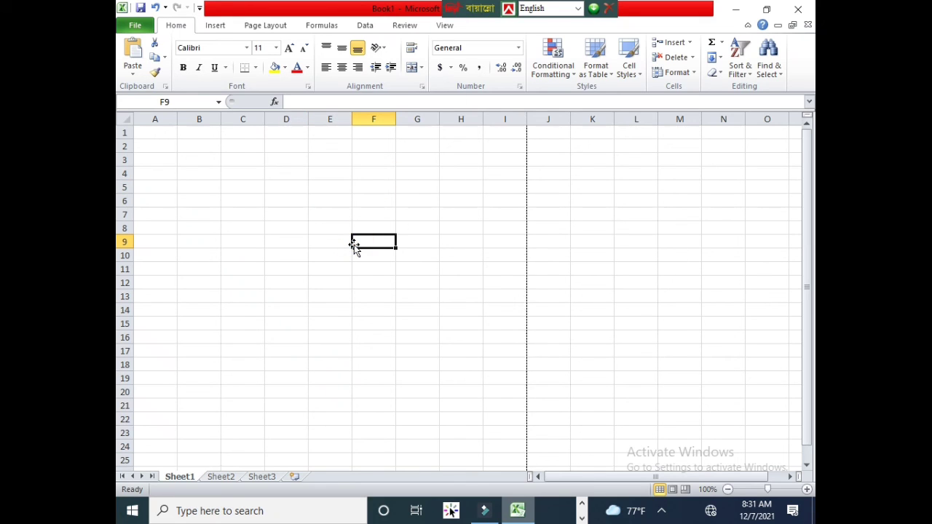
left_click(663, 511)
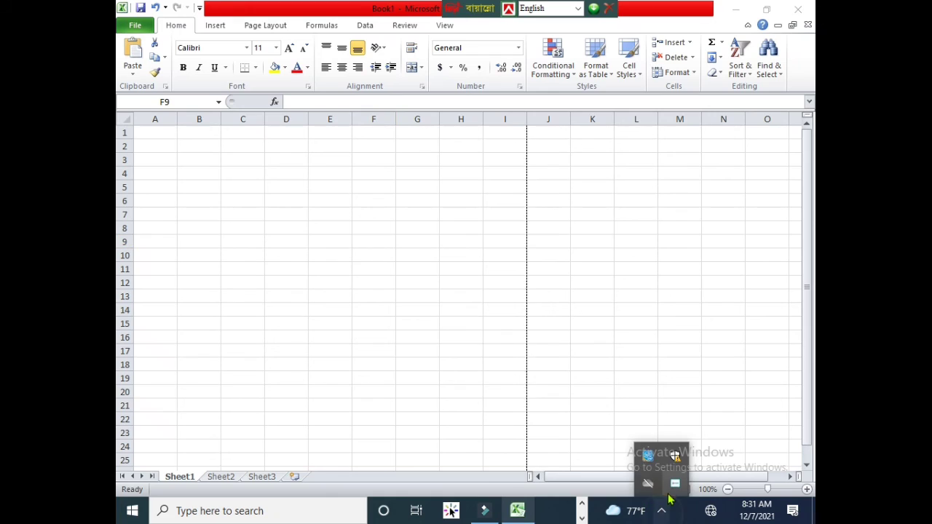